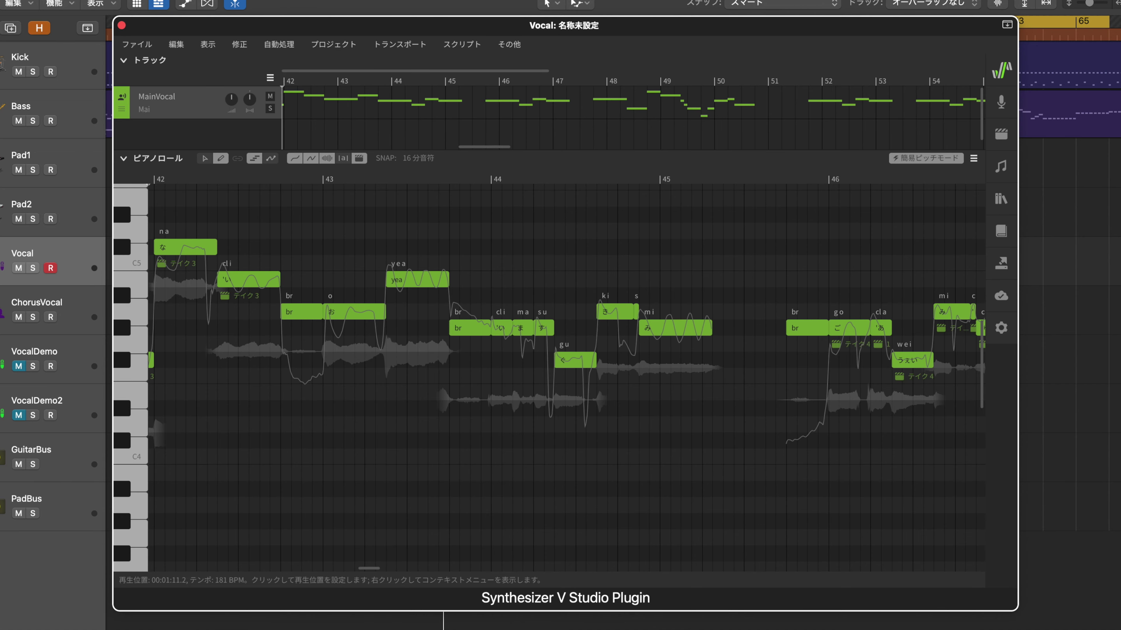
Play back the vocal melody from bar 42.
key("space")
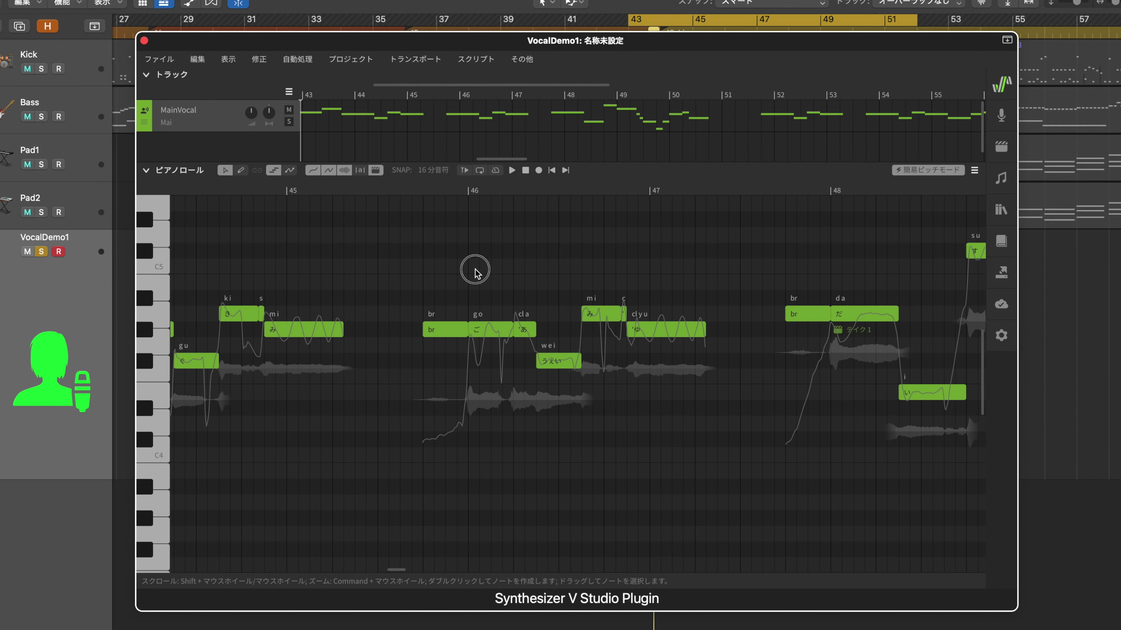
Select the six notes from ご to ゆ in bars 46–47 and generate four AI Retake pitch takes for them.
left_click_drag(475, 268, 699, 402)
left_click(1001, 146)
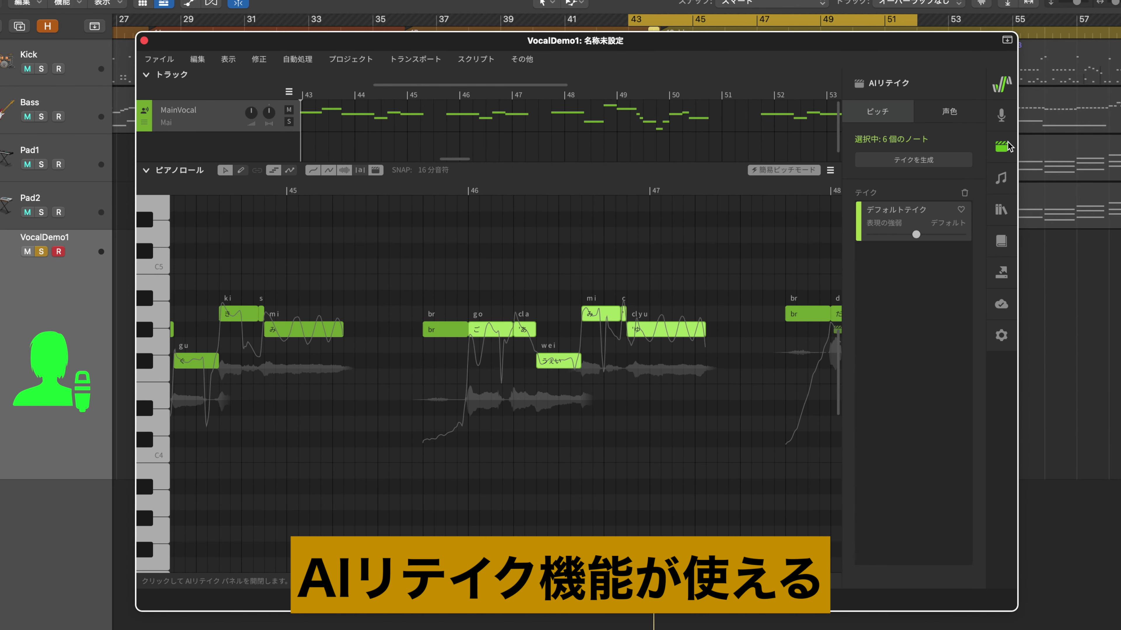
left_click(932, 160)
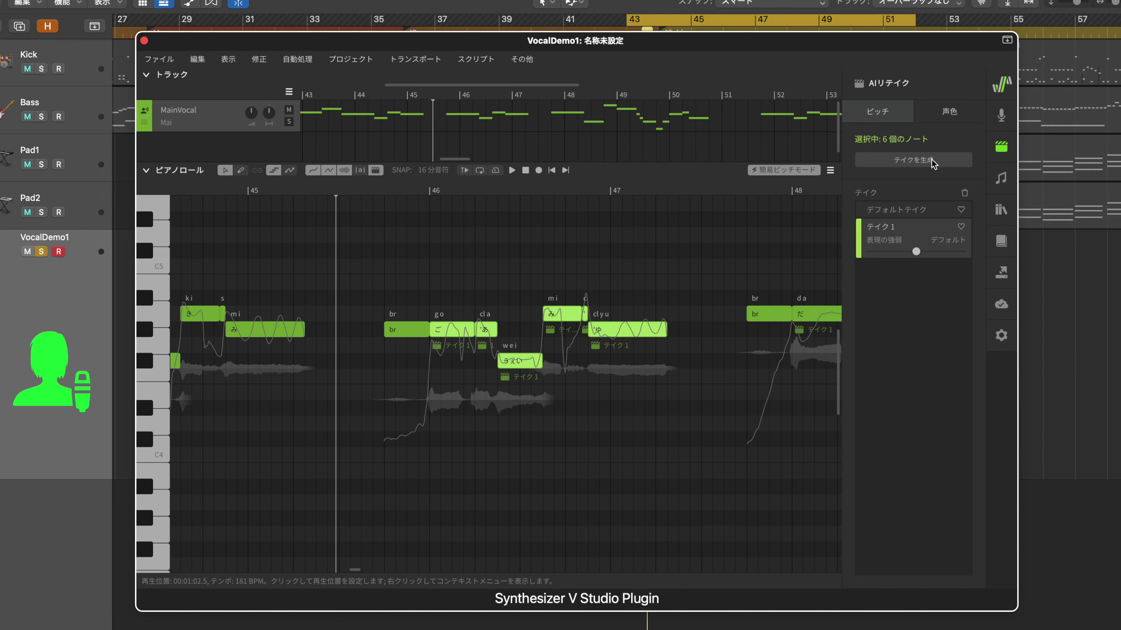
left_click(932, 160)
left_click(932, 160)
left_click(932, 160)
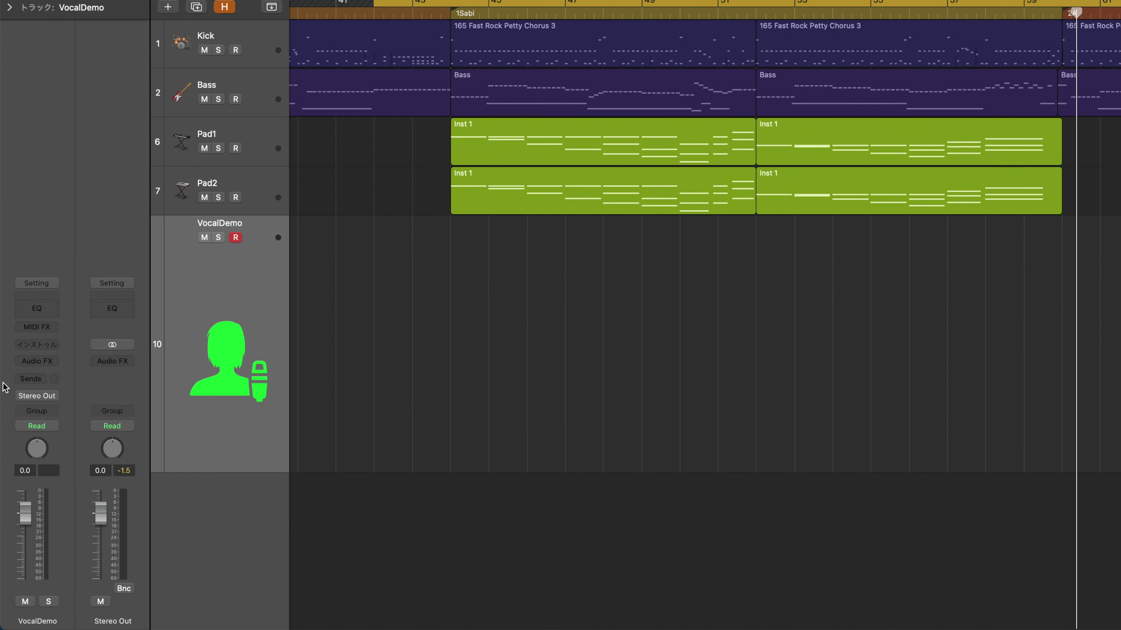
Load the stereo version of Synthesizer V Studio Plugin as the VocalDemo track's instrument.
left_click(51, 347)
mouse_move(68, 384)
left_click(202, 386)
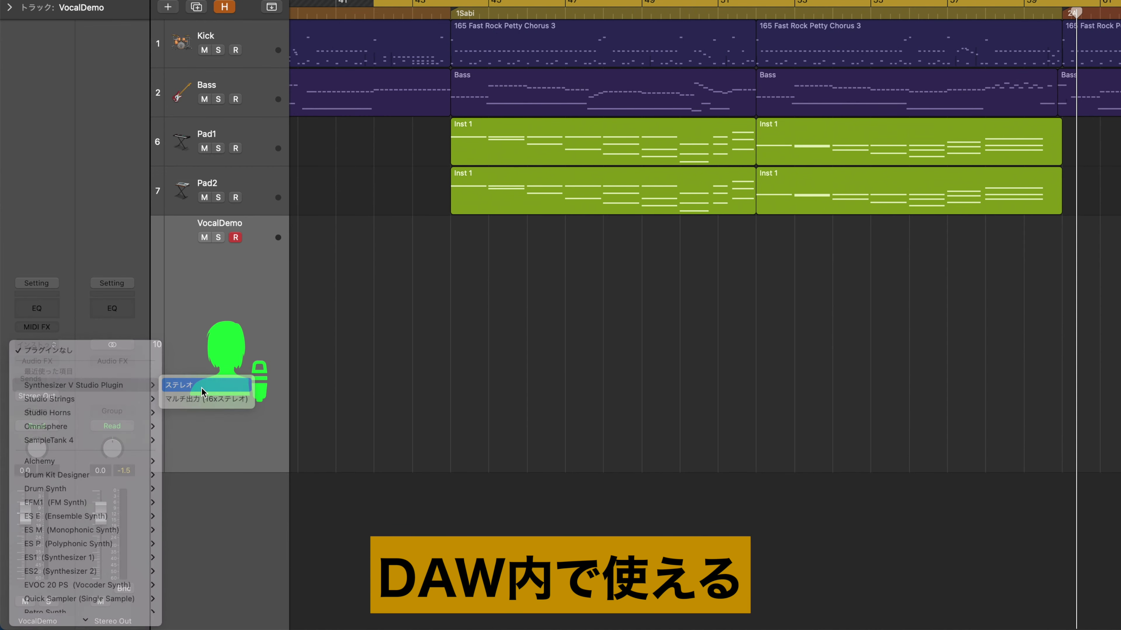
Draw melody notes in the piano roll for the phrase in bars 12 to 15.
left_click(583, 283)
left_click_drag(405, 299, 600, 275)
left_click_drag(675, 356, 724, 355)
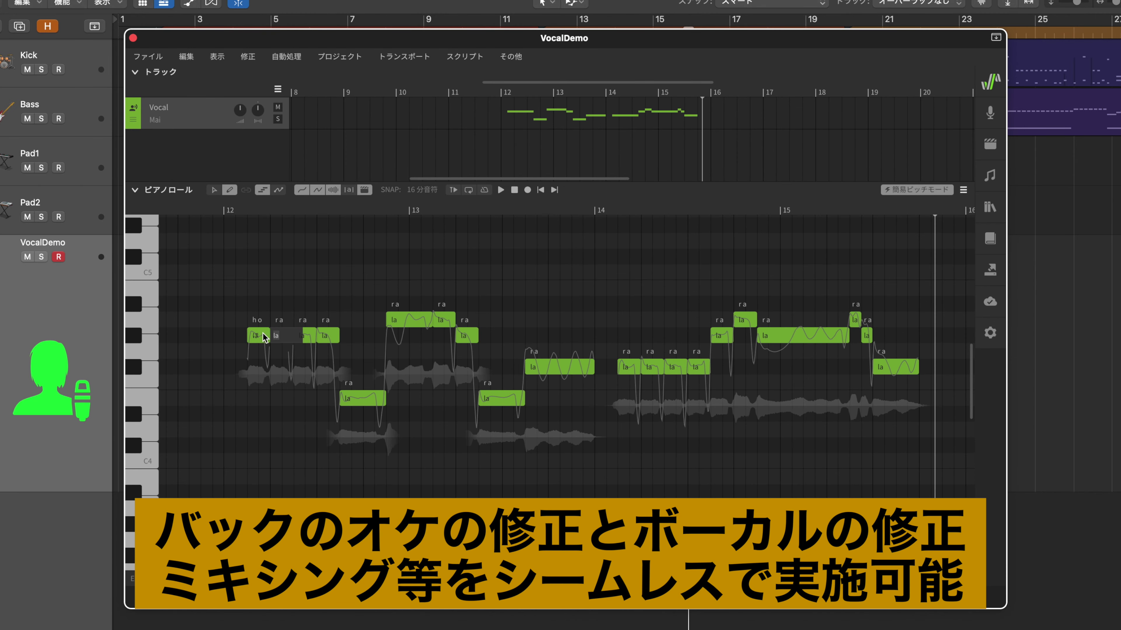
Enter the lyrics ほ, ど, - and きょ on the first four melody notes in bar 12.
type("ra")
key("Tab")
type("ra")
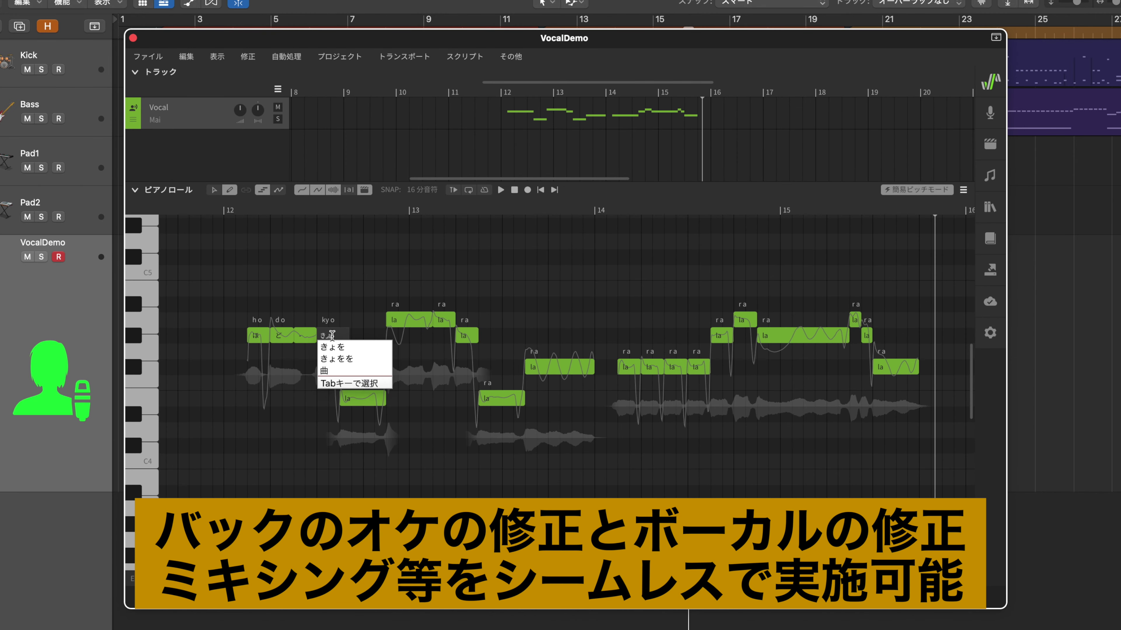
key("Tab")
type("ra")
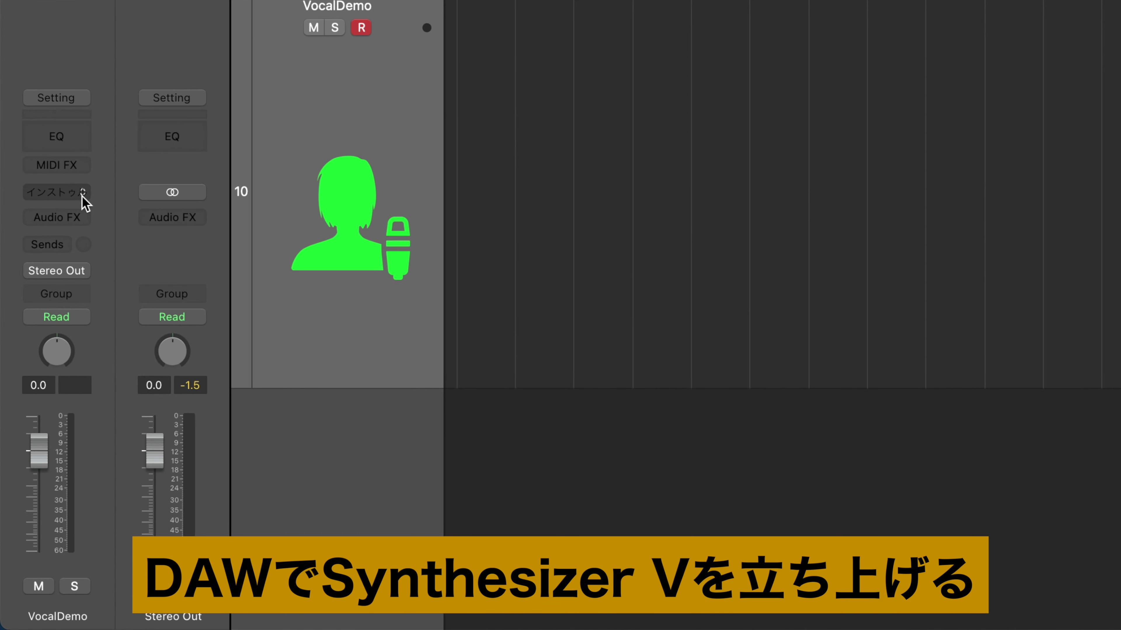
Load Synthesizer V Studio Plugin in stereo on the VocalDemo track and choose Mai as its voice database.
left_click(49, 344)
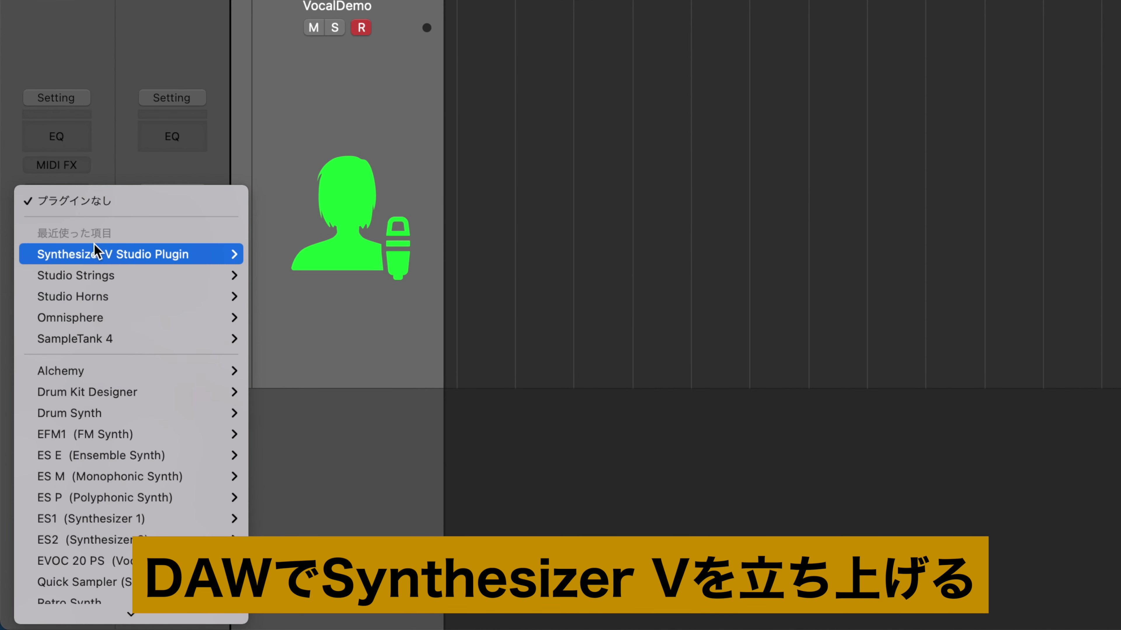
mouse_move(94, 253)
left_click(304, 255)
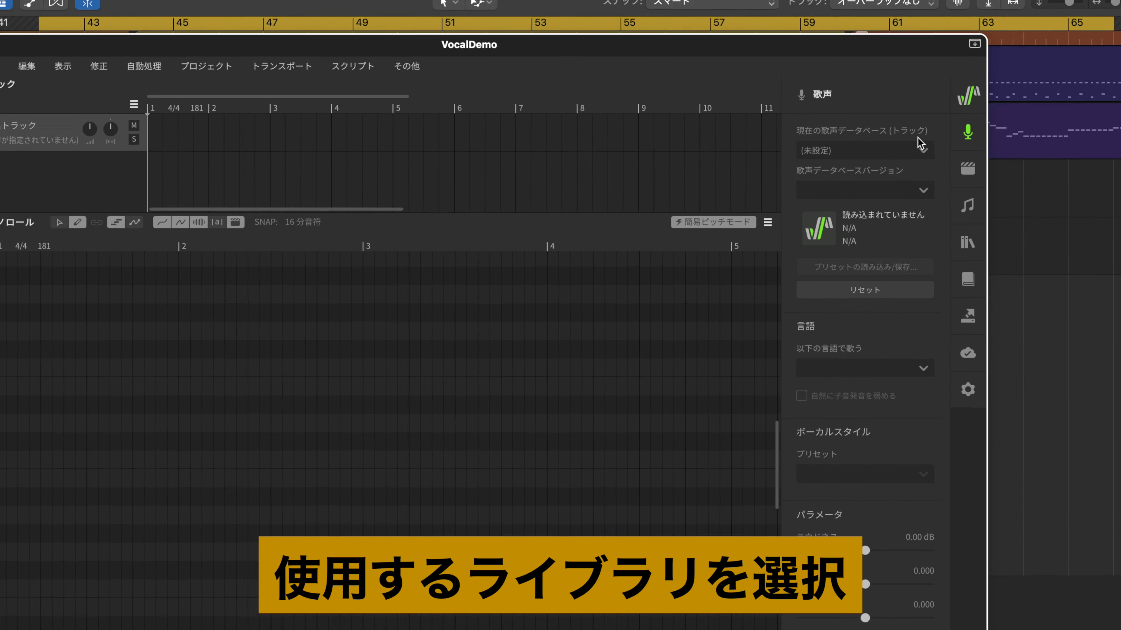
left_click(1113, 150)
left_click(1056, 167)
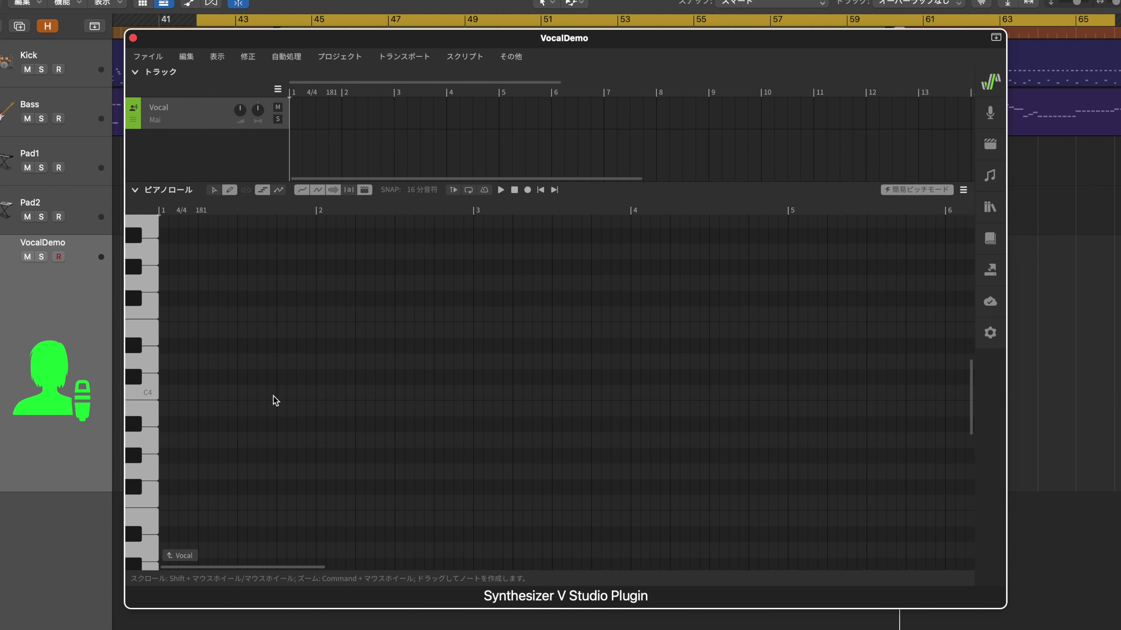
mouse_move(278, 393)
left_mouse_down()
mouse_move(316, 393)
mouse_move(354, 362)
mouse_move(414, 378)
left_mouse_up()
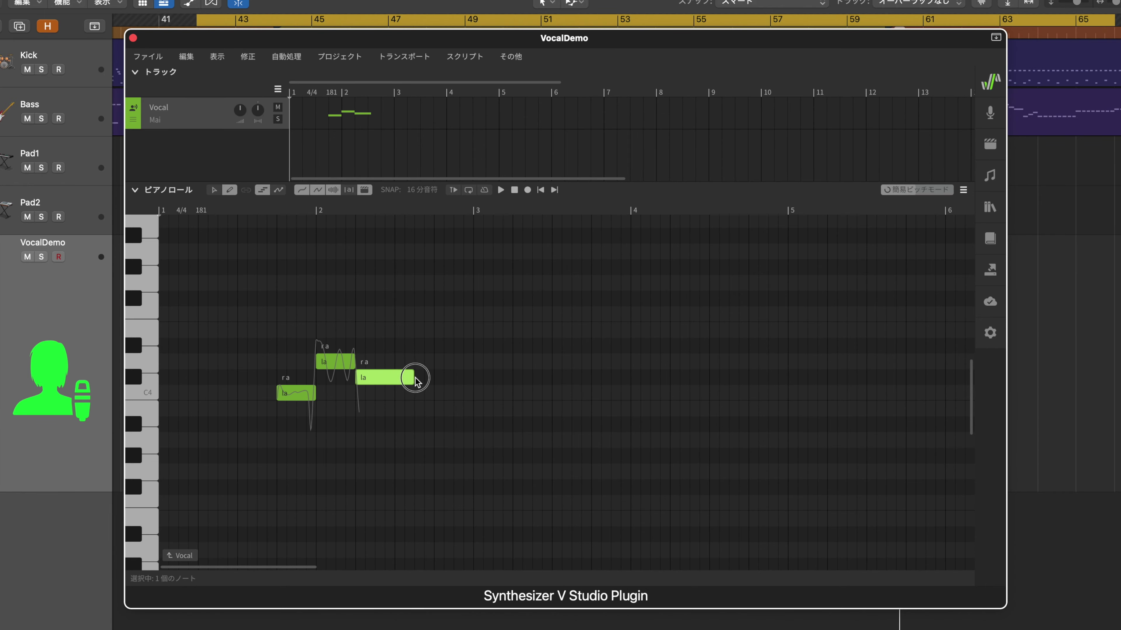
key("super+z")
key("super+z")
key("super+z")
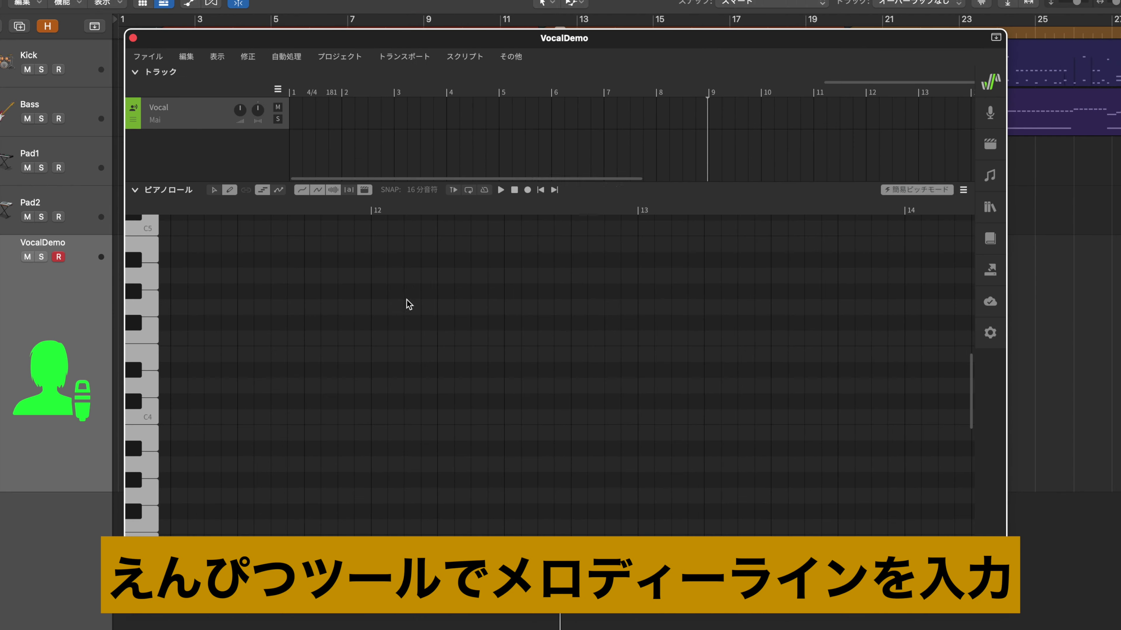
Draw the first melody phrase in bars 12 and 13, starting with four short notes of equal pitch.
left_click_drag(342, 291, 475, 291)
left_click_drag(477, 355, 541, 354)
left_click_drag(543, 276, 641, 276)
left_click_drag(643, 291, 675, 291)
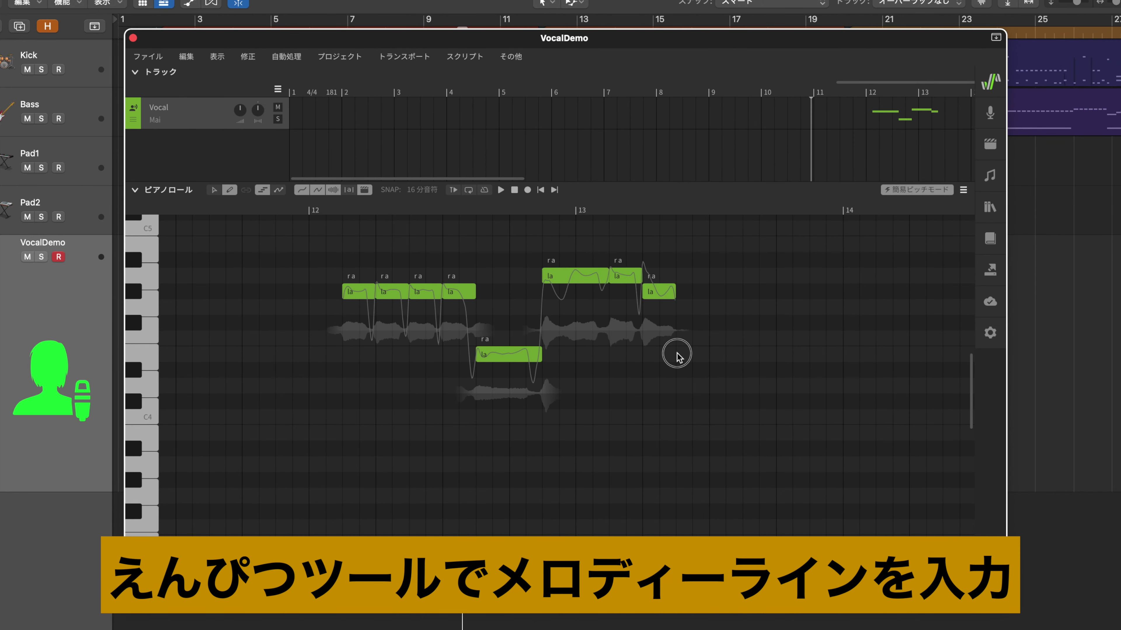
left_click_drag(676, 355, 743, 354)
left_click_drag(742, 323, 842, 323)
Draw the second melody phrase in bars 14 and 15, continuing from the notes already entered.
scroll(750, 323, "right", 5)
left_click(611, 323)
left_click(763, 292)
scroll(794, 283, "right", 5)
left_click_drag(563, 291, 696, 290)
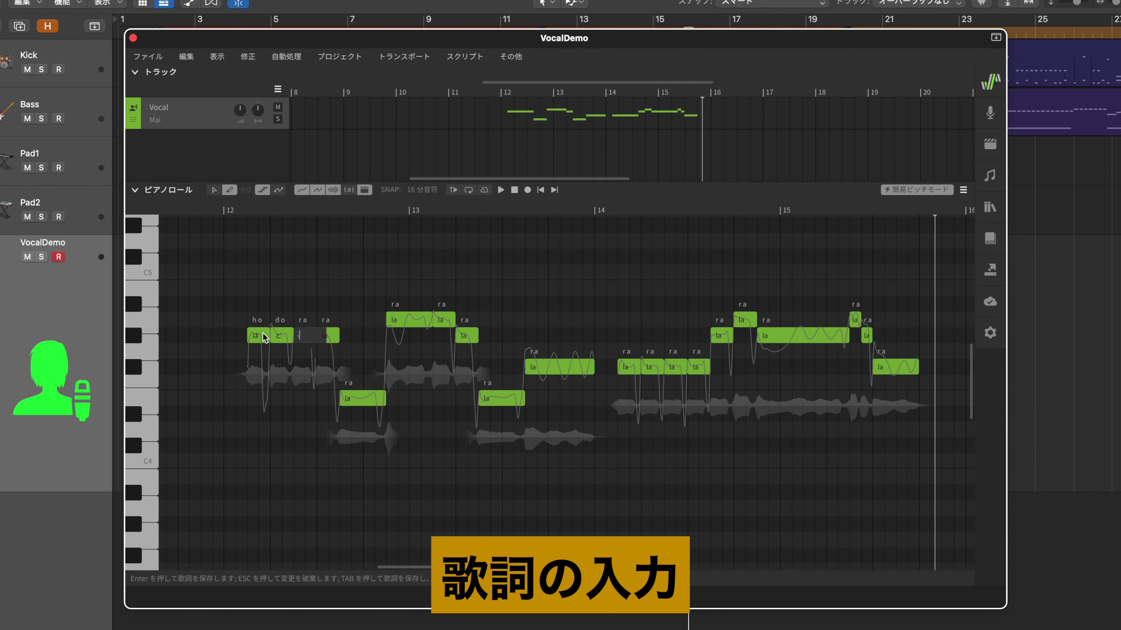
Enter the lyrics -, の, う, え, か, ら, み, か, け, た, か, わ, じゃ, -, ん, に on the remaining notes through bar 15.
double_click(359, 399)
type("-")
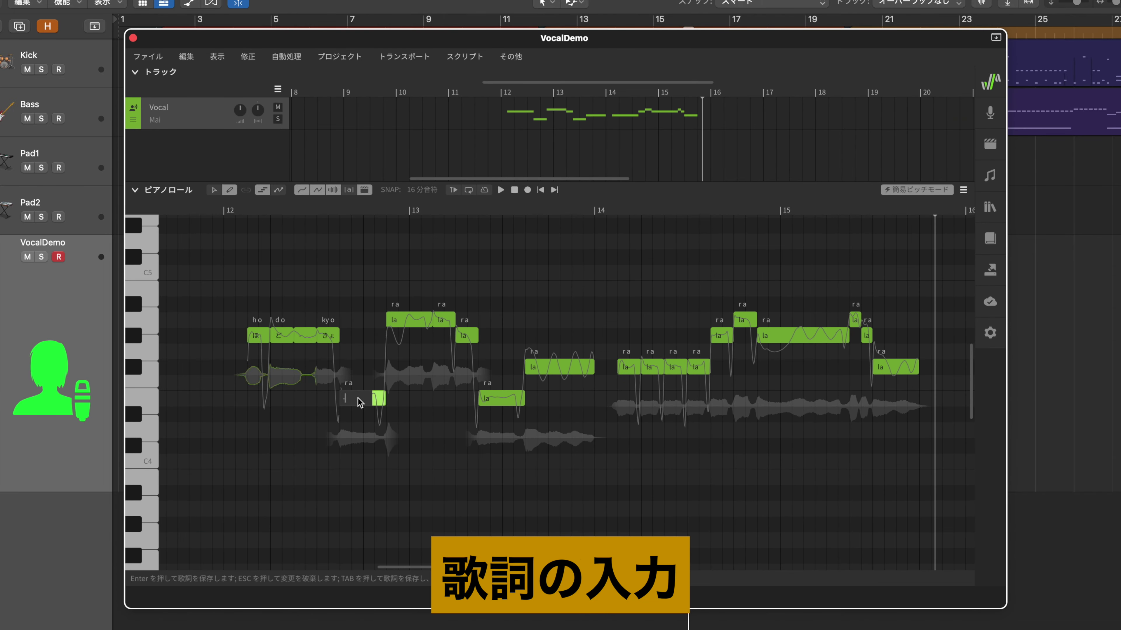
type("\tの\tう\tえ\tか\tら\tみ\tか\tけ\tた\tか")
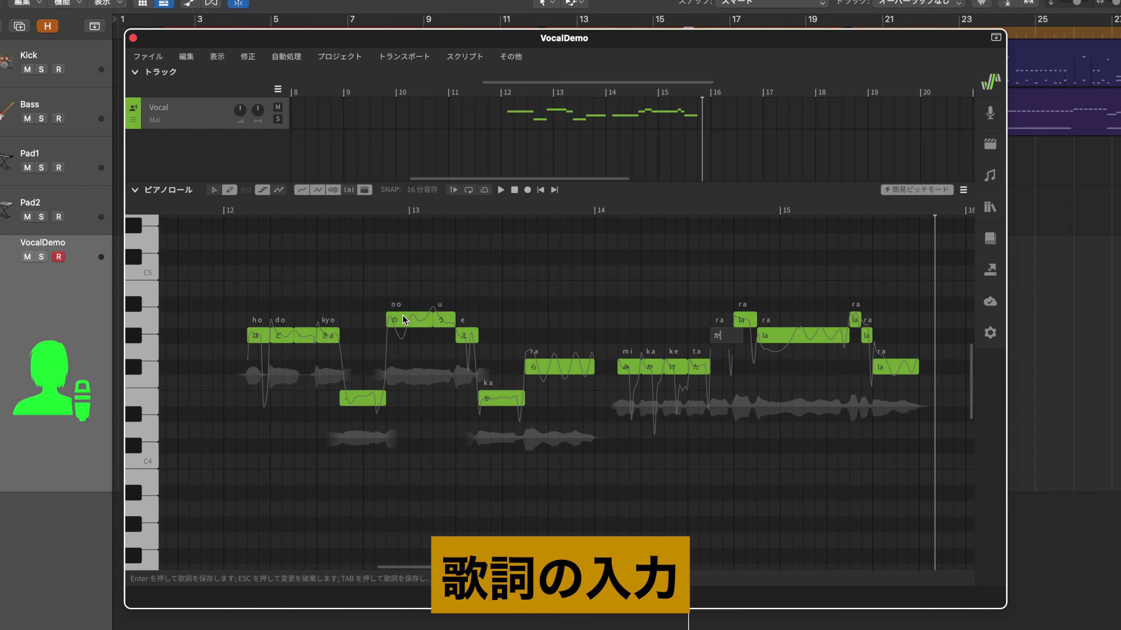
type("\tわ\tじゃ\t-\tん\tに")
key("Return")
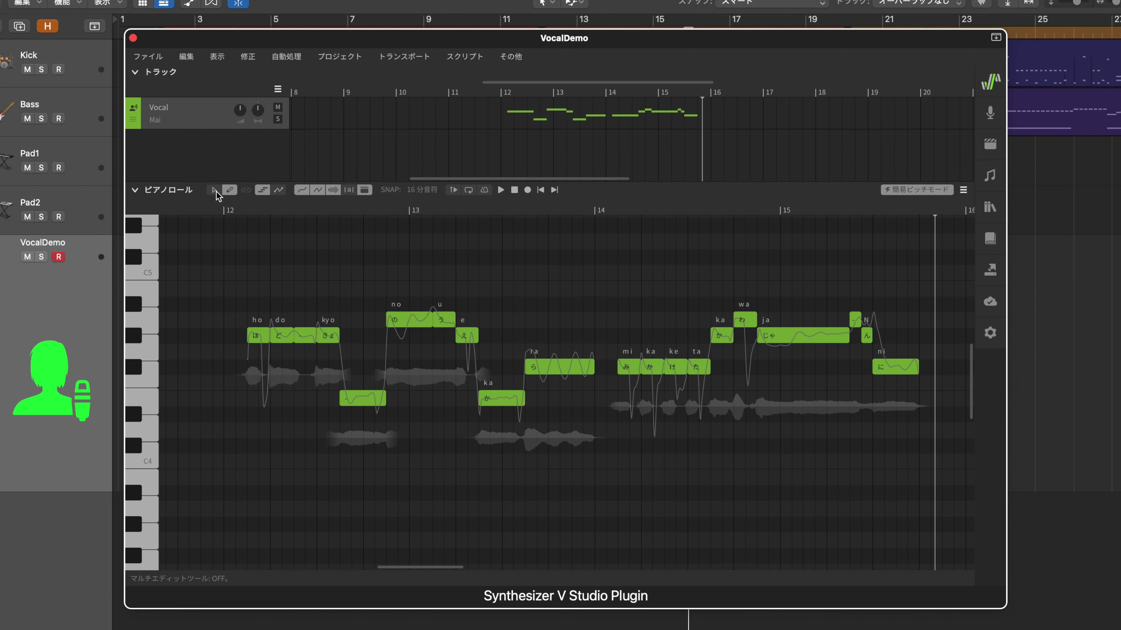
Select all the melody notes from bar 12 to bar 15.
left_click_drag(231, 268, 944, 468)
right_click(350, 372)
left_click(350, 375)
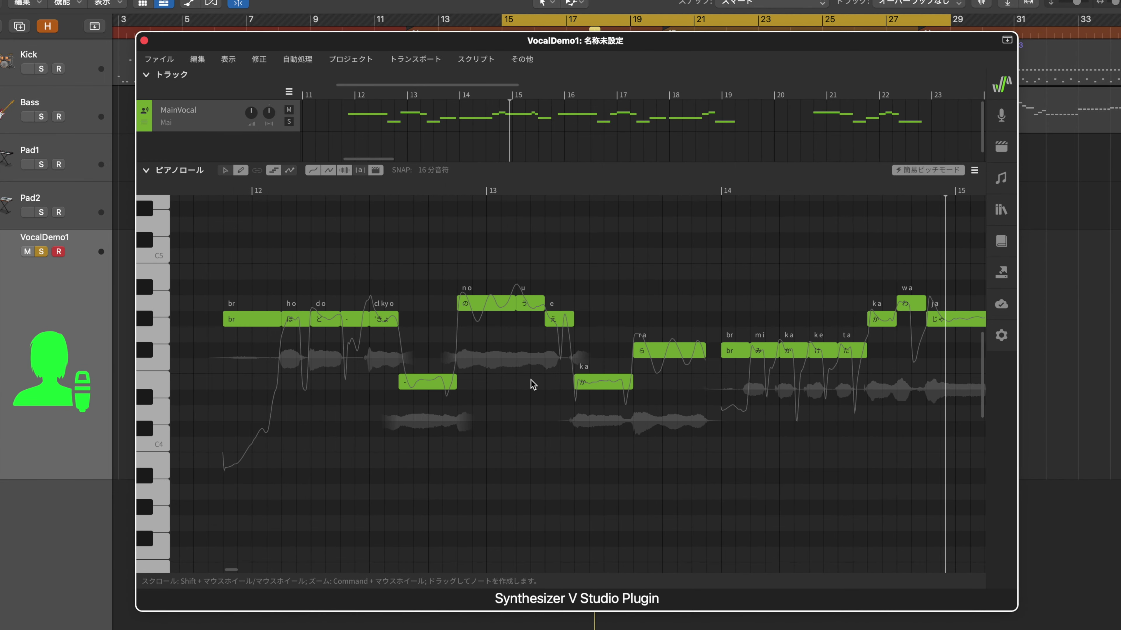
Examine the legato note connections, held syllables and br breath notes in bars 12 to 16, playing the phrase back.
scroll(250, 369, "up", 5)
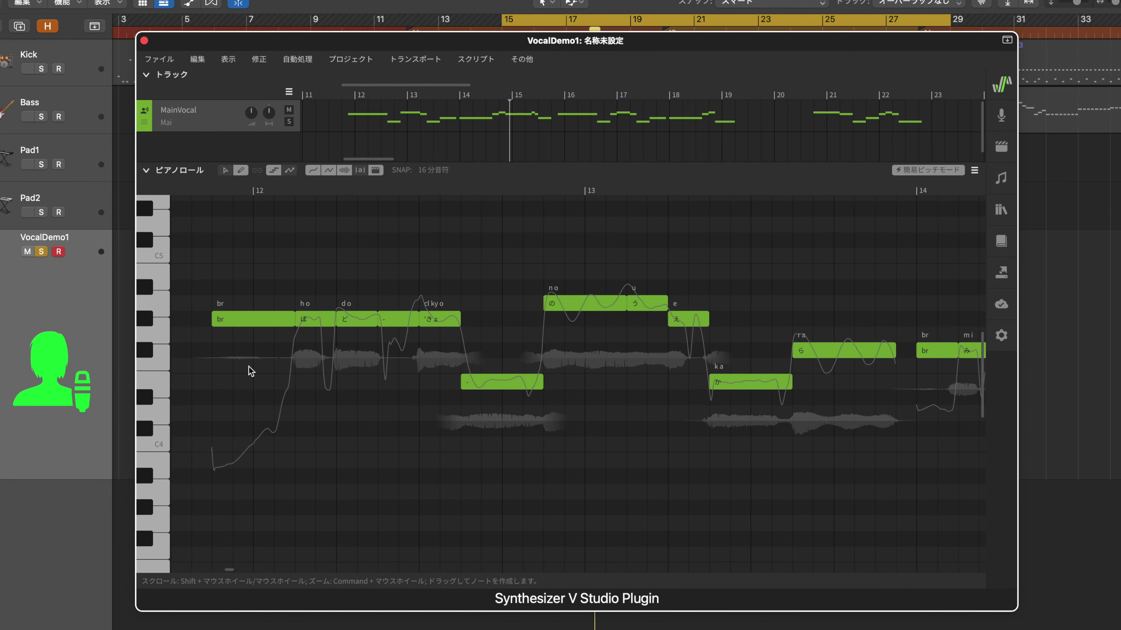
scroll(250, 370, "right", 5)
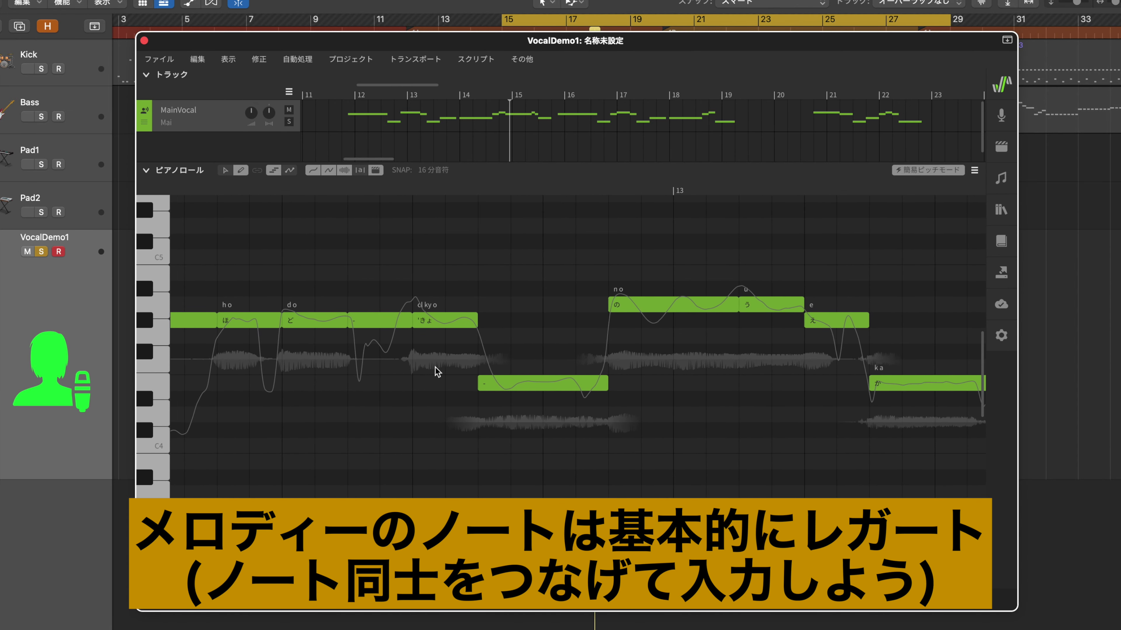
scroll(436, 372, "right", 14)
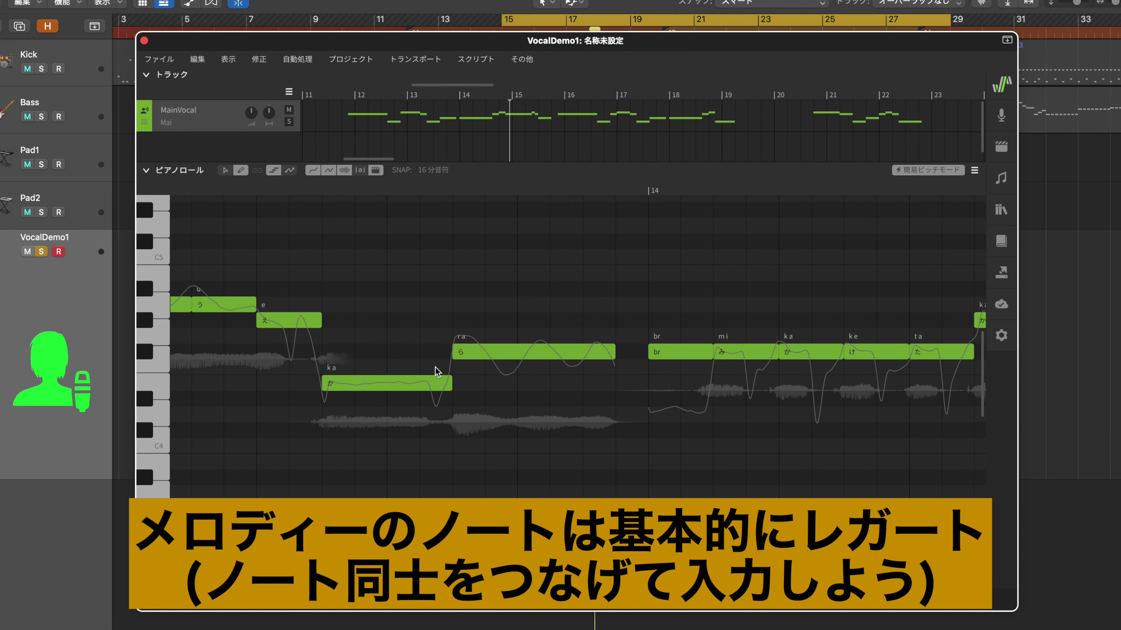
key("space")
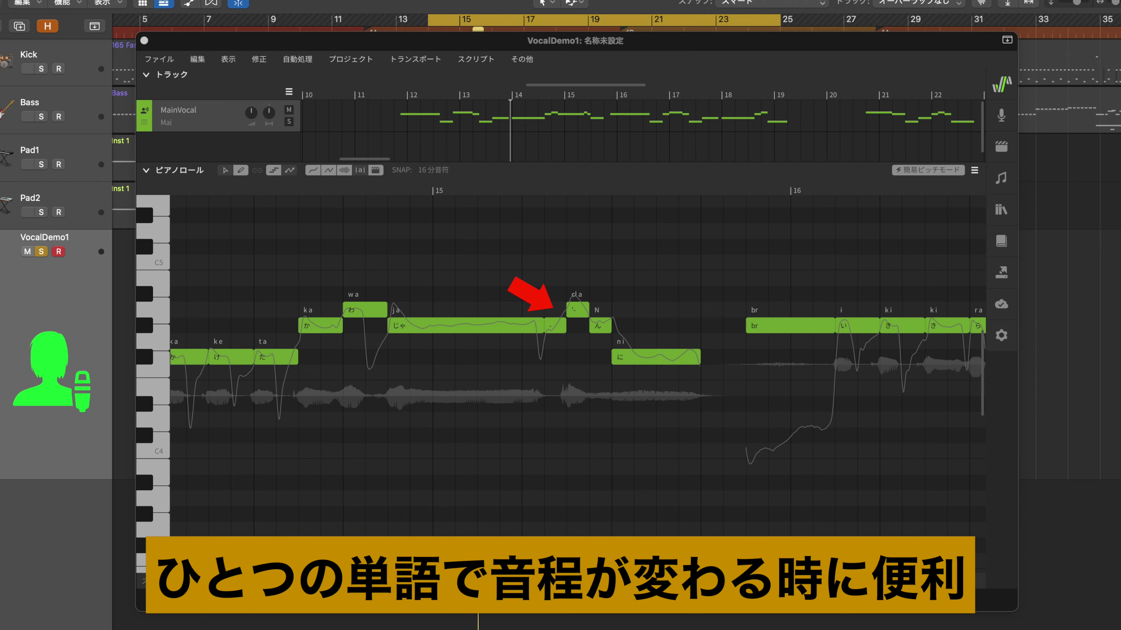
key("space")
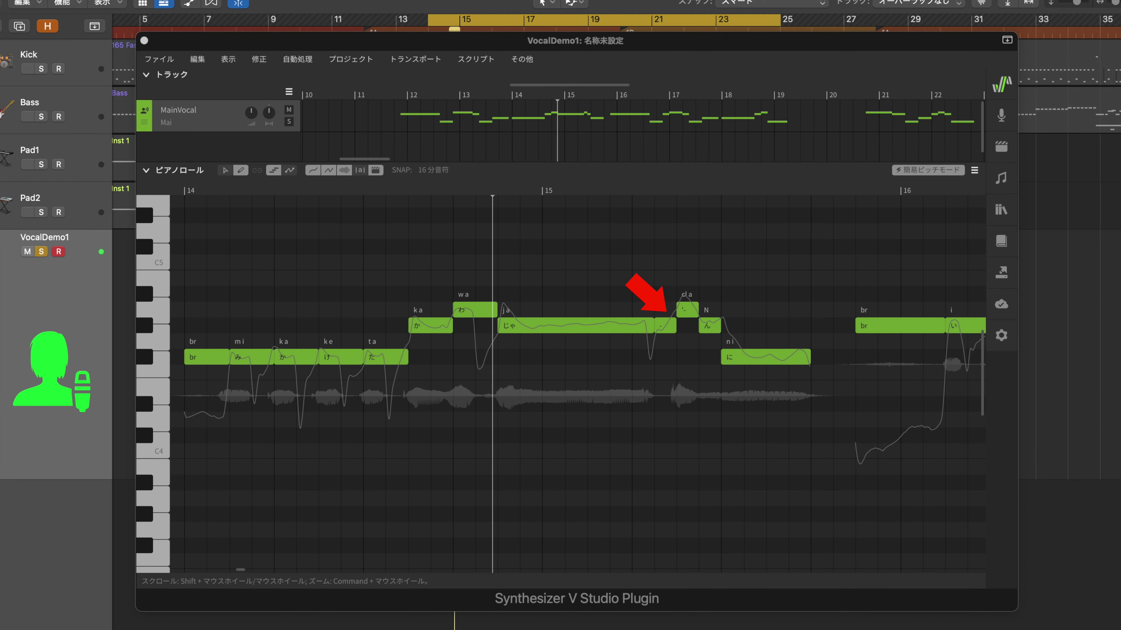
key("space")
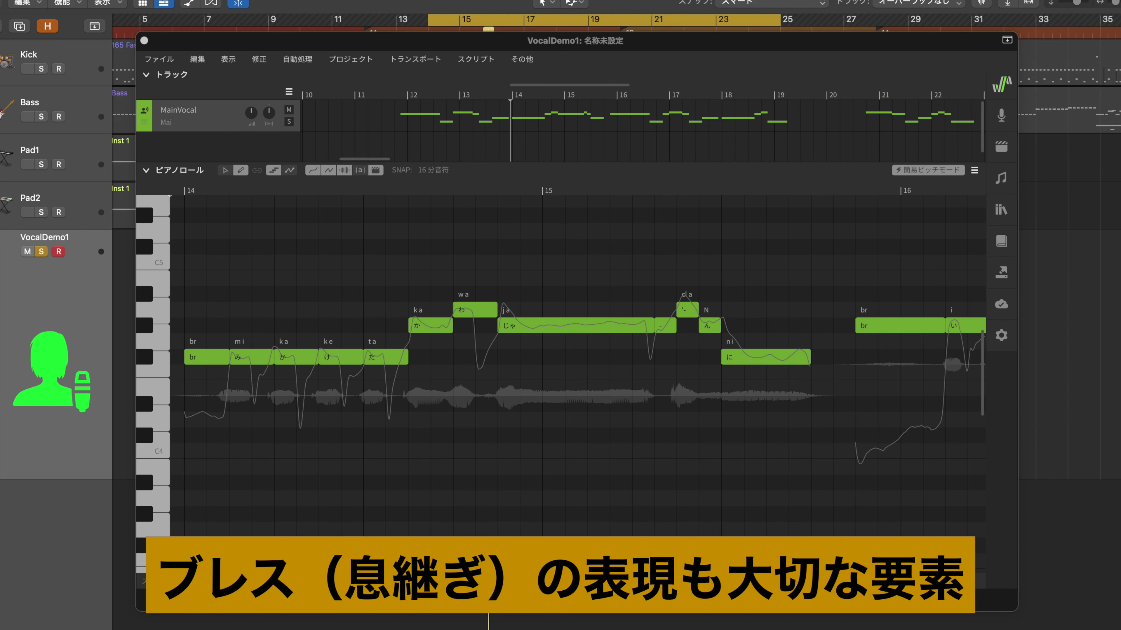
scroll(836, 392, "right", 5)
left_click(728, 322)
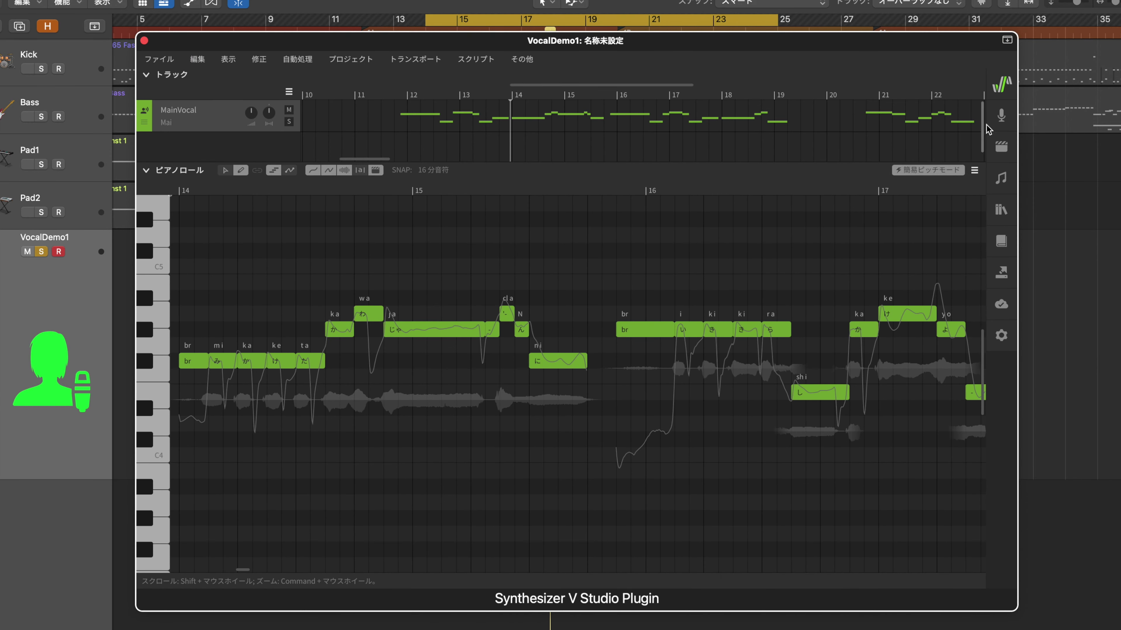
Set the Emotional amount of the vocal style to 100 % in the track's voice settings.
left_click(1001, 116)
scroll(953, 172, "down", 1)
scroll(953, 171, "down", 13)
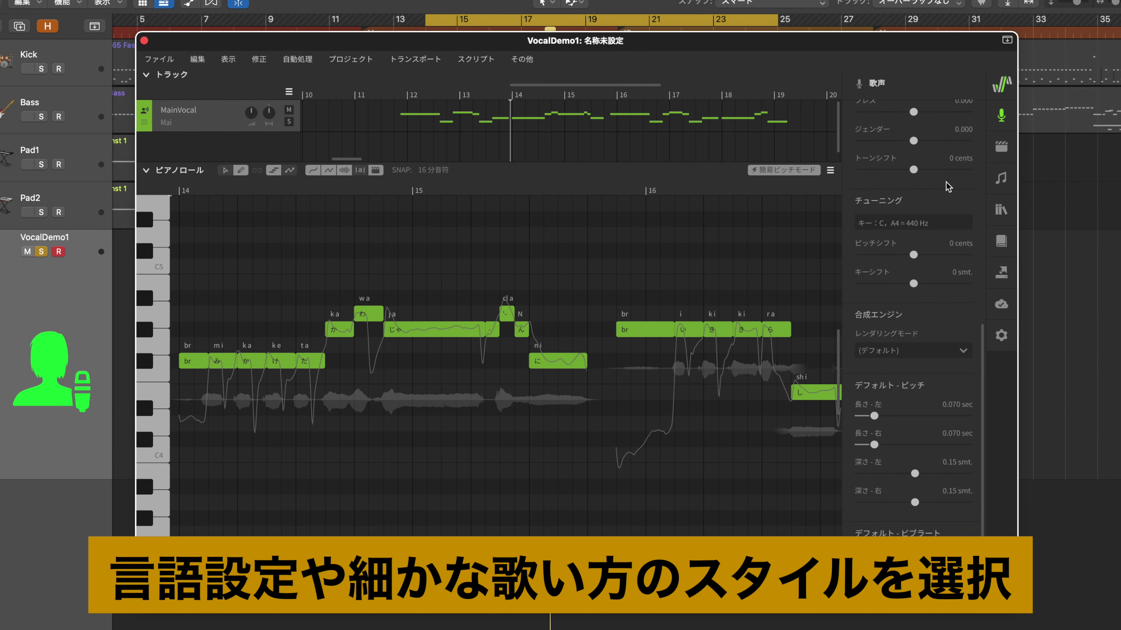
scroll(946, 186, "up", 10)
scroll(948, 194, "up", 7)
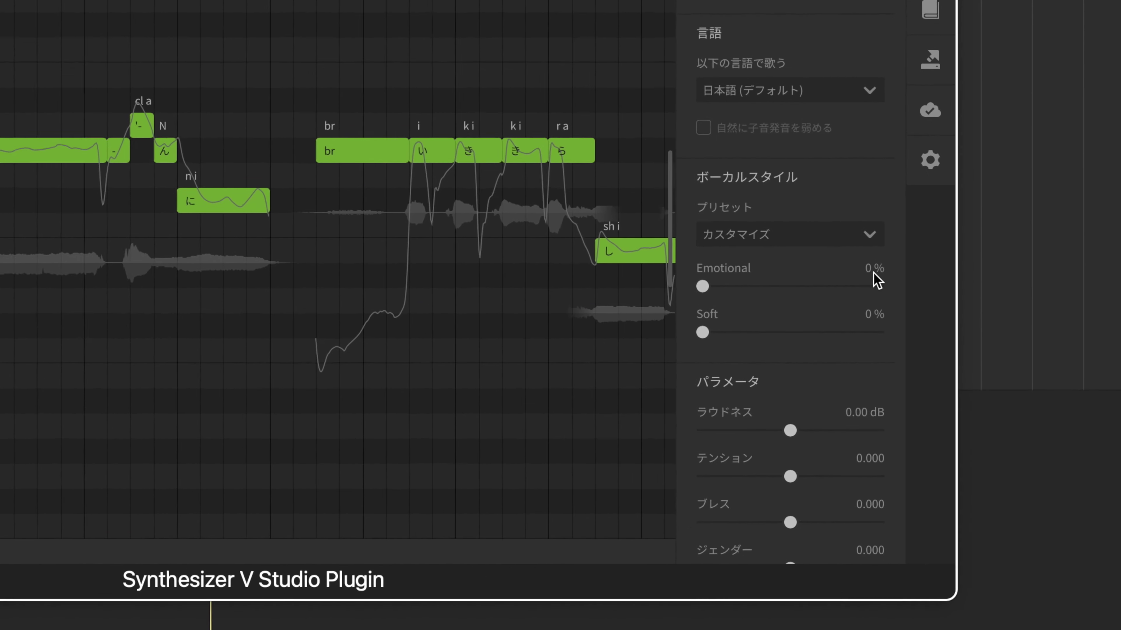
left_click(965, 406)
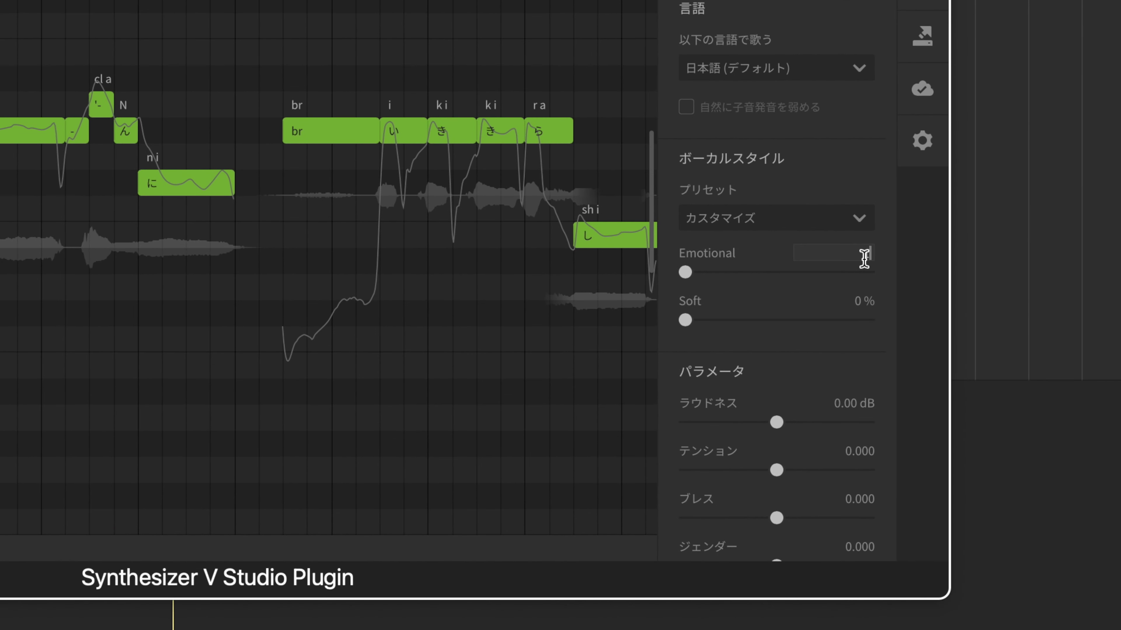
type("100")
key("Return")
scroll(796, 278, "down", 3)
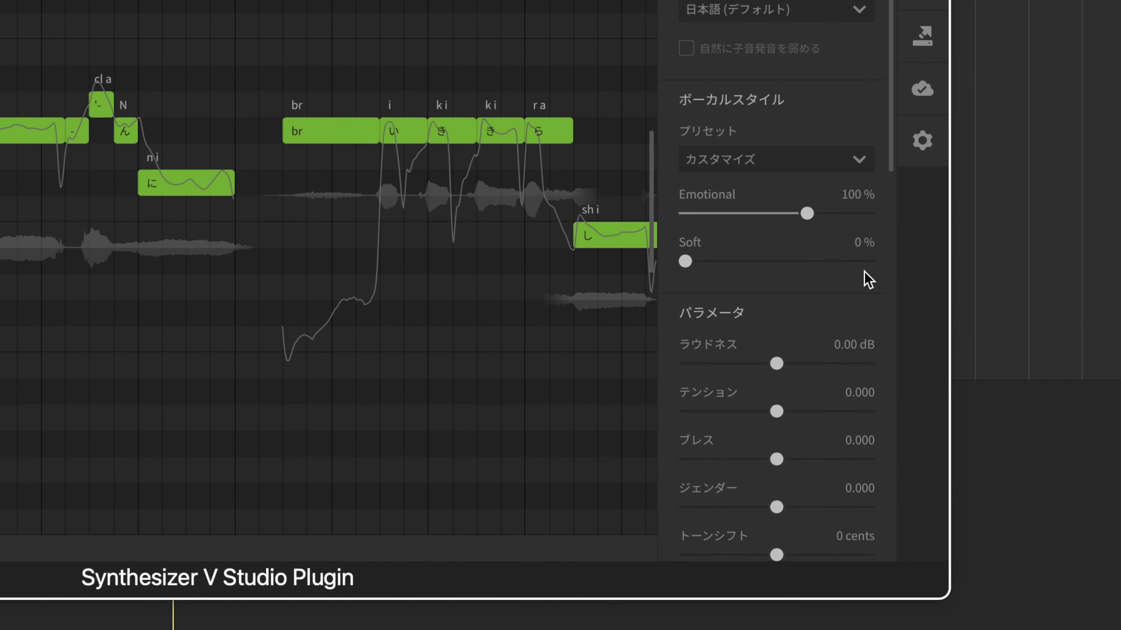
Set the voice's Tension parameter to 1.000 and adjust its Gender parameter slightly.
left_click_drag(777, 363, 868, 363)
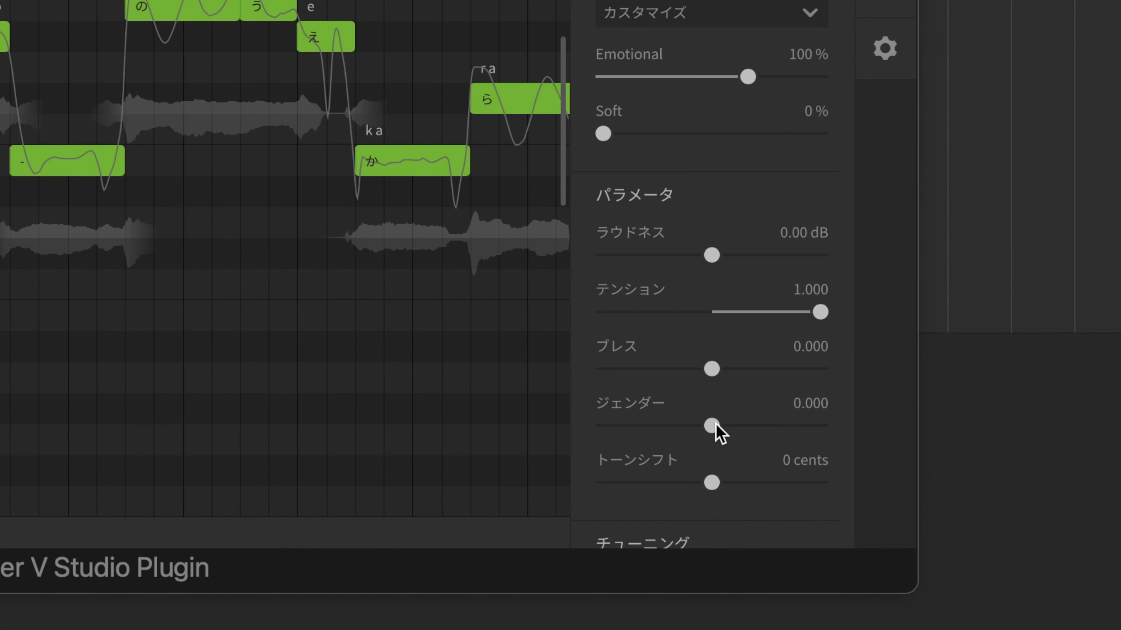
left_click_drag(716, 425, 724, 425)
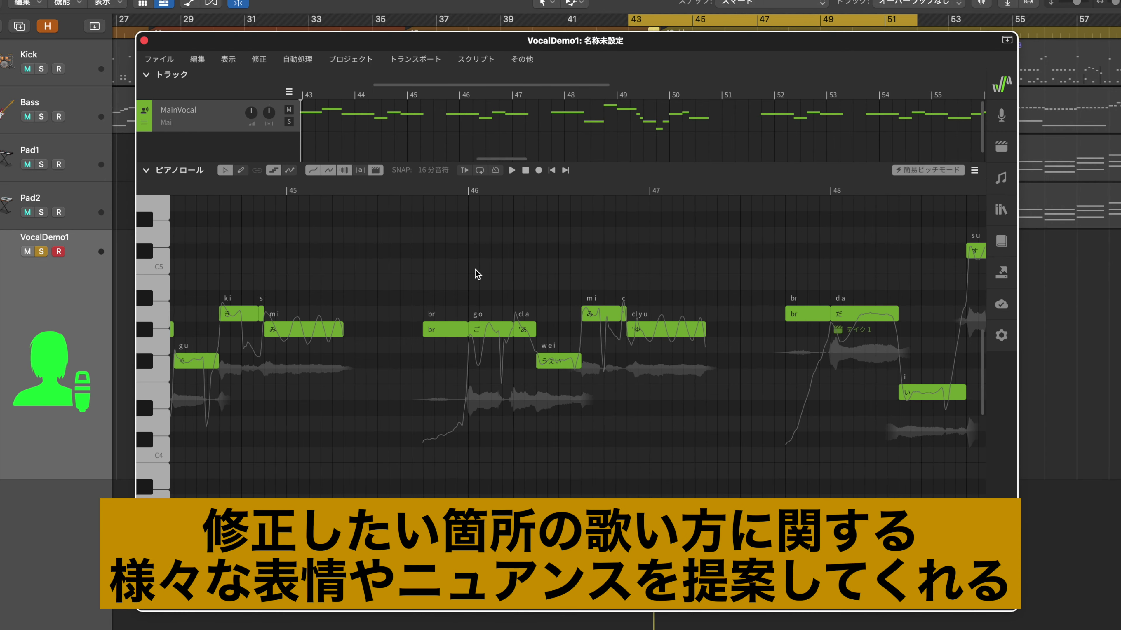
Generate one new AI Retake pitch take for the six notes from ご to ゆ in bars 46–47.
left_click_drag(475, 269, 701, 404)
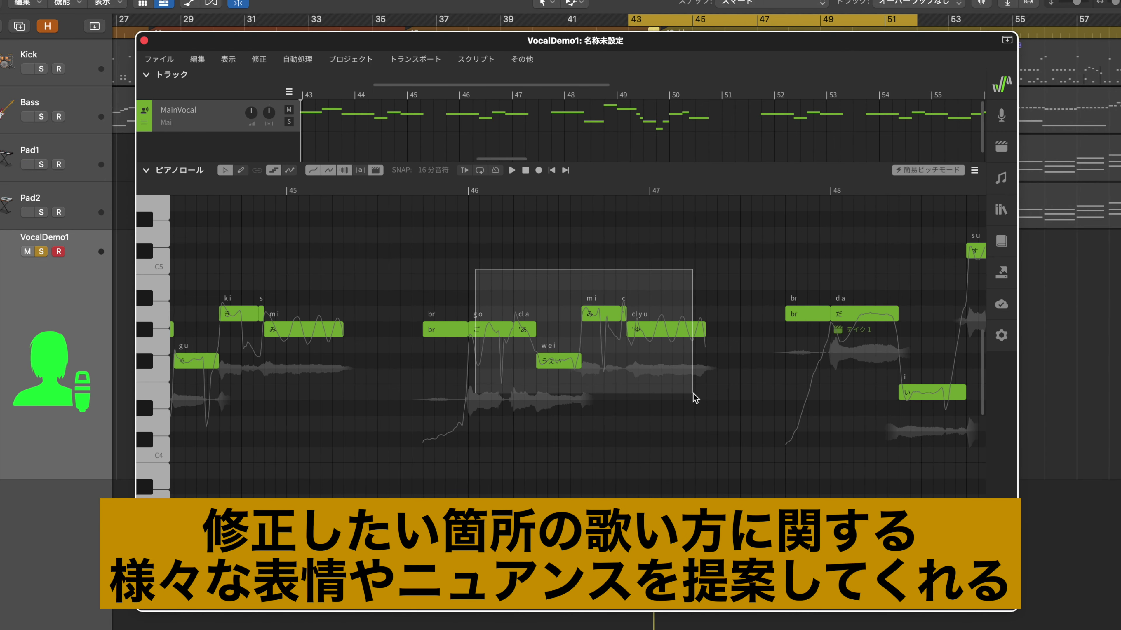
left_click(1008, 146)
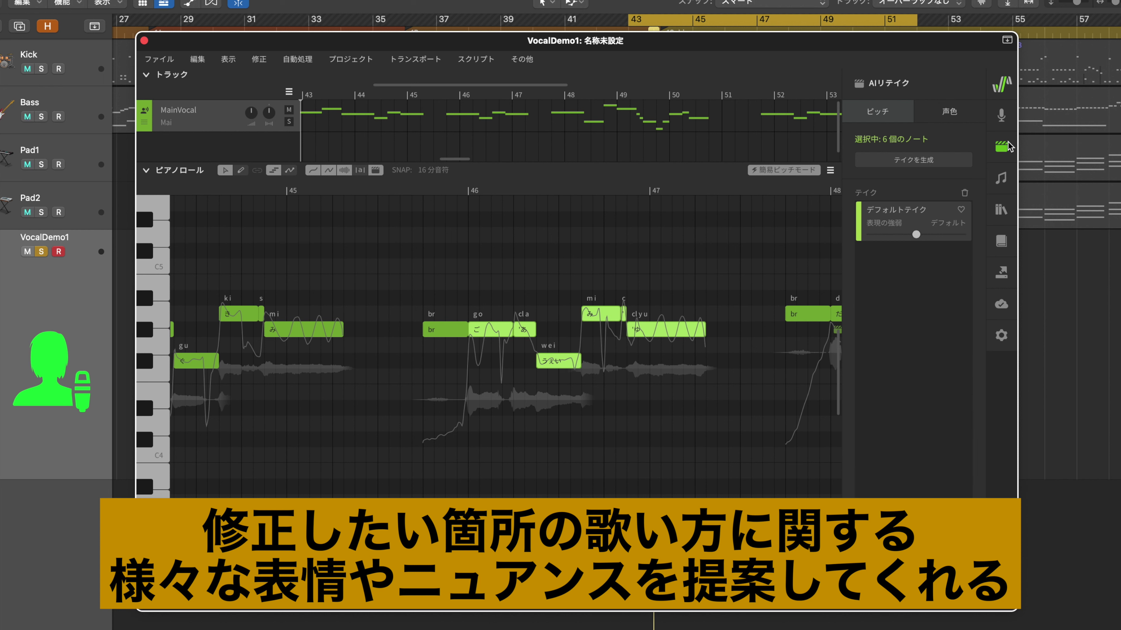
left_click(932, 160)
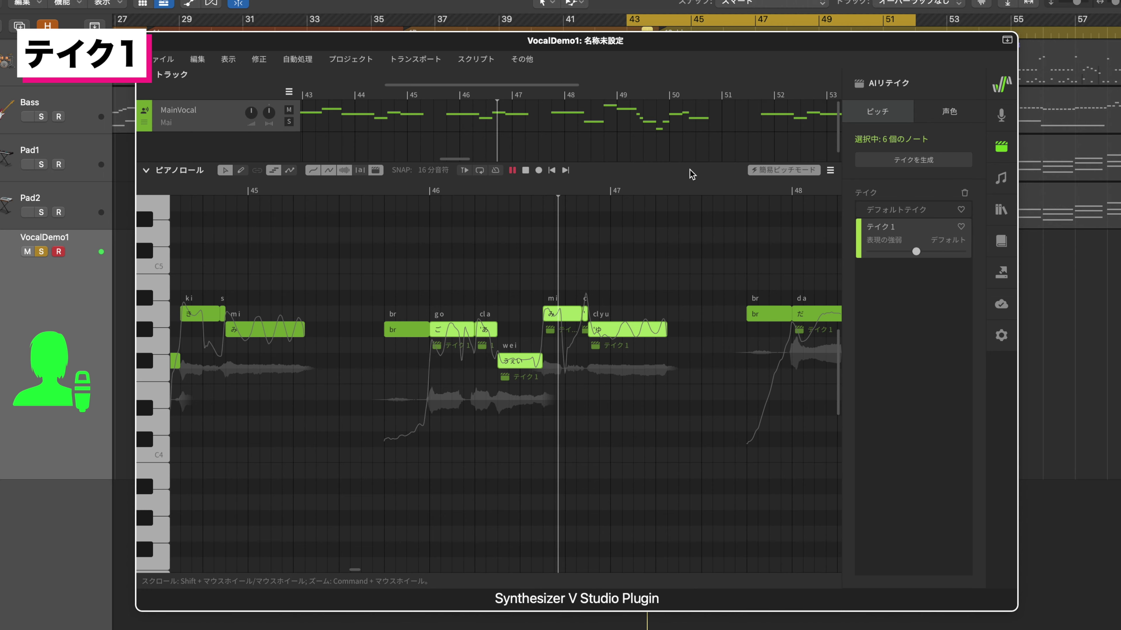
Stop playback of the first take and generate another AI Retake pitch take for the selected notes.
key("space")
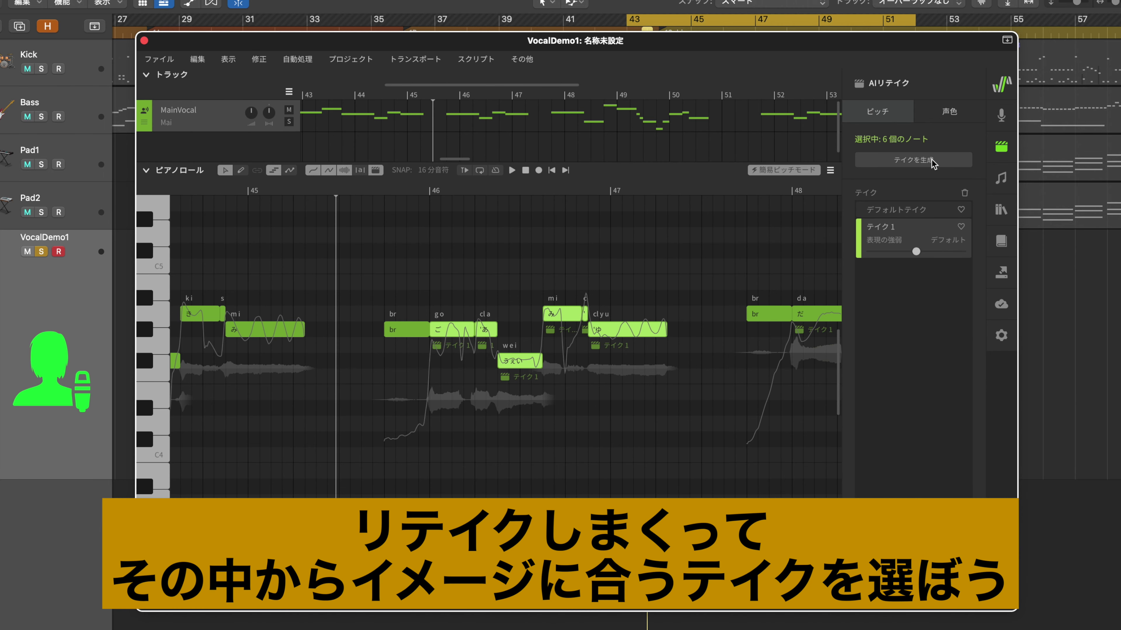
left_click(932, 164)
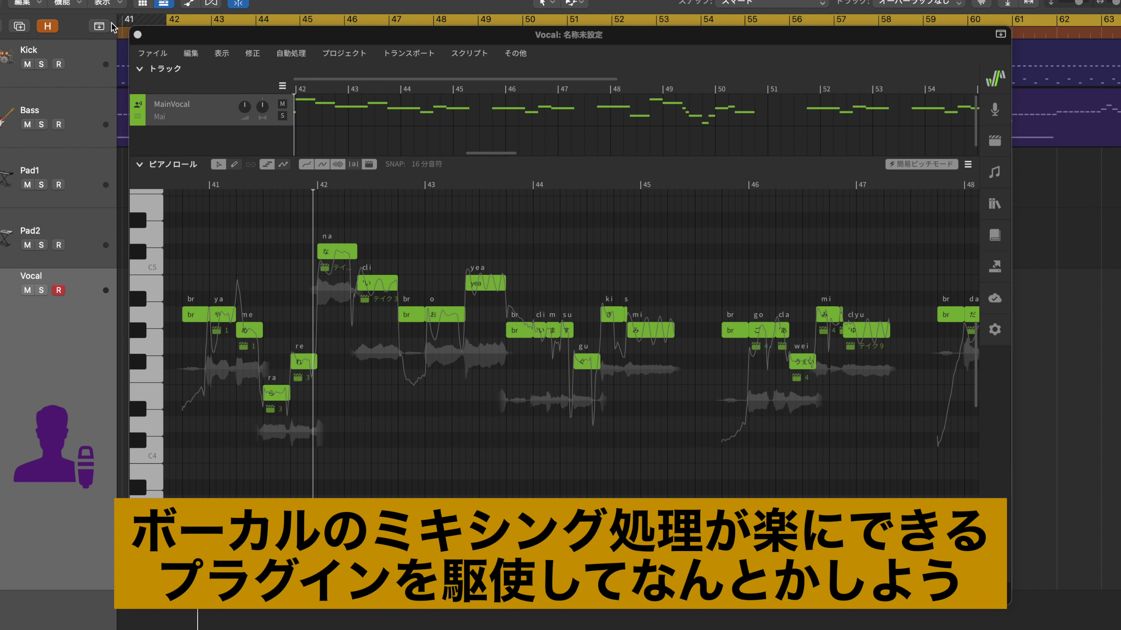
Close the vocal editor, show the mixer, and enable Vocal Rider and CLA Vocals on the Vocal channel.
left_click(137, 35)
key("x")
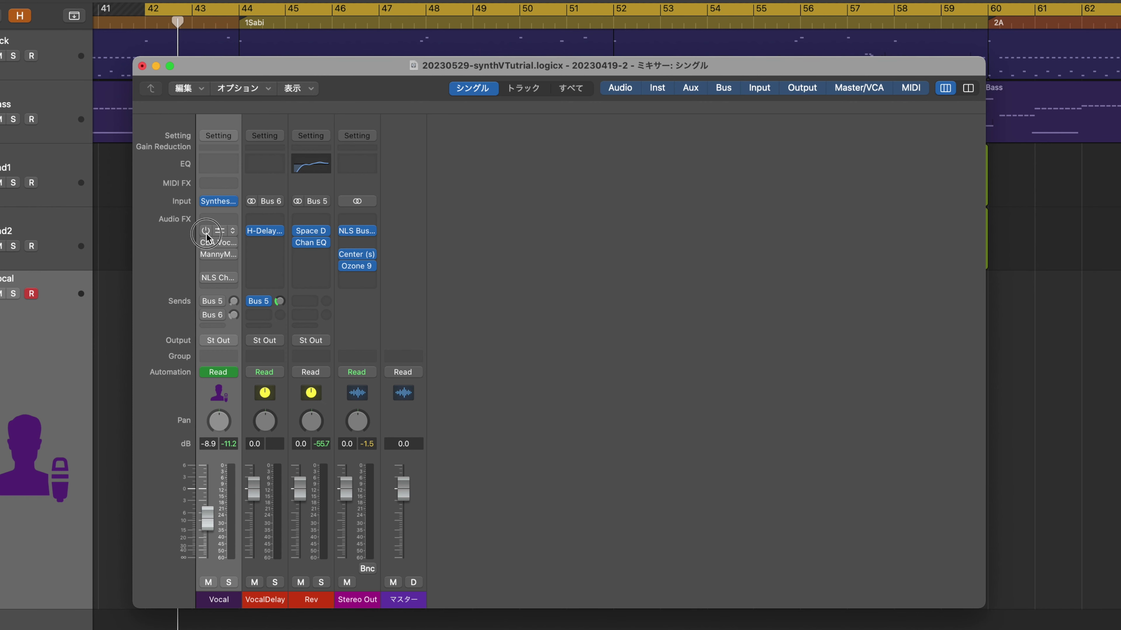
left_click(206, 235)
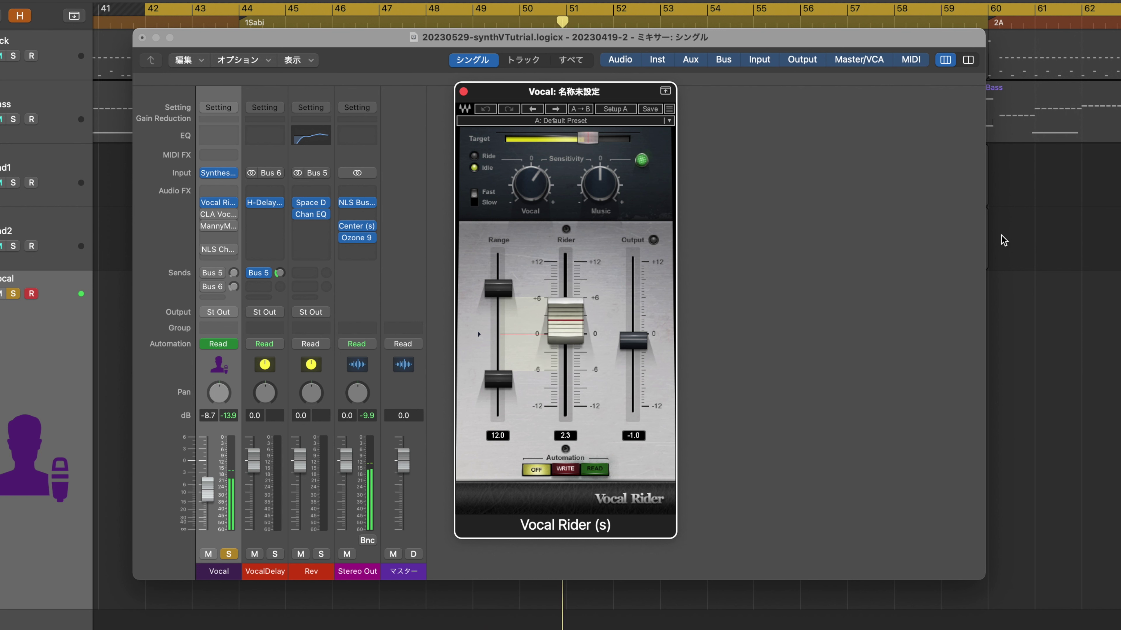
left_click(218, 202)
left_click(217, 214)
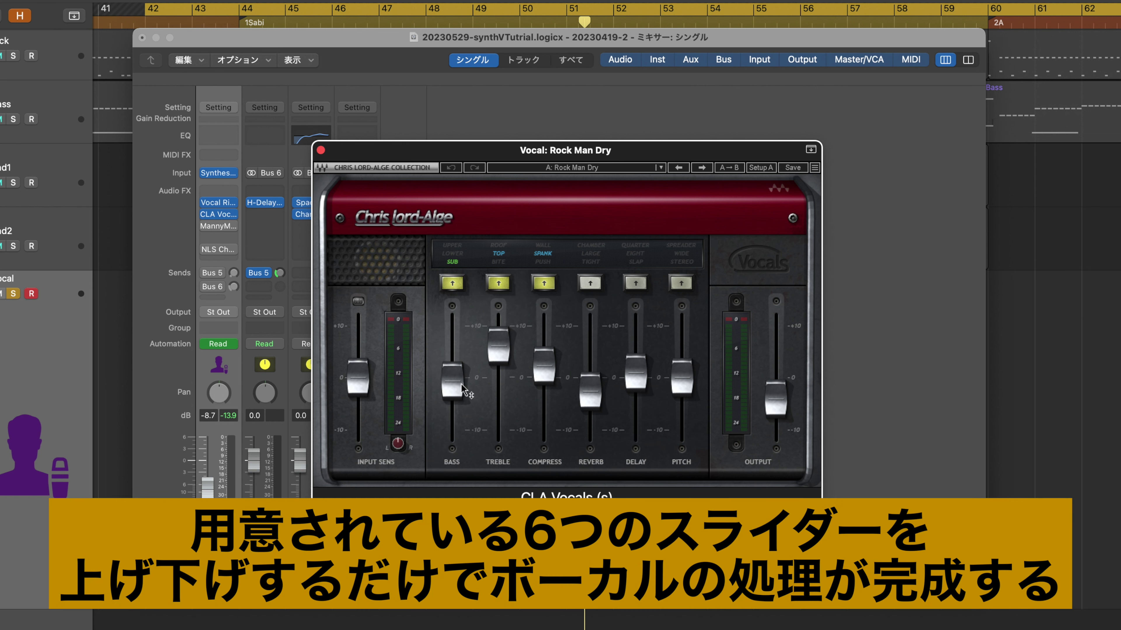
Try out the six CLA Vocals effect faders with Tight reverb, Slap delay and Stereo pitch switched on.
left_click_drag(452, 379, 452, 404)
left_click_drag(498, 347, 498, 375)
left_click_drag(544, 365, 544, 354)
left_click_drag(590, 391, 635, 406)
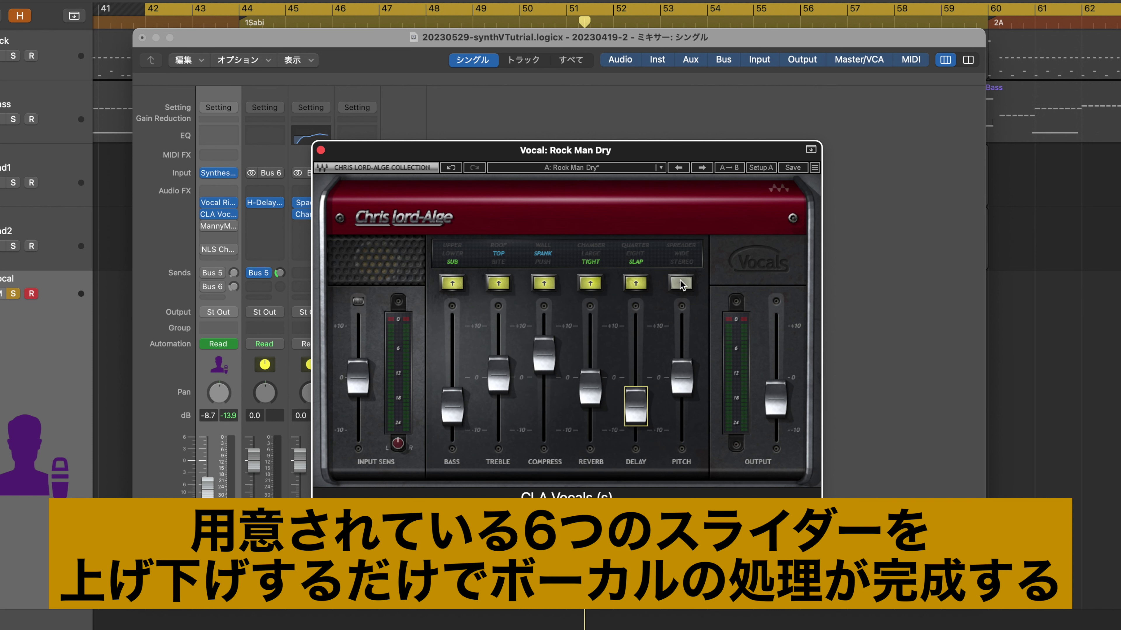
left_click_drag(682, 377, 681, 379)
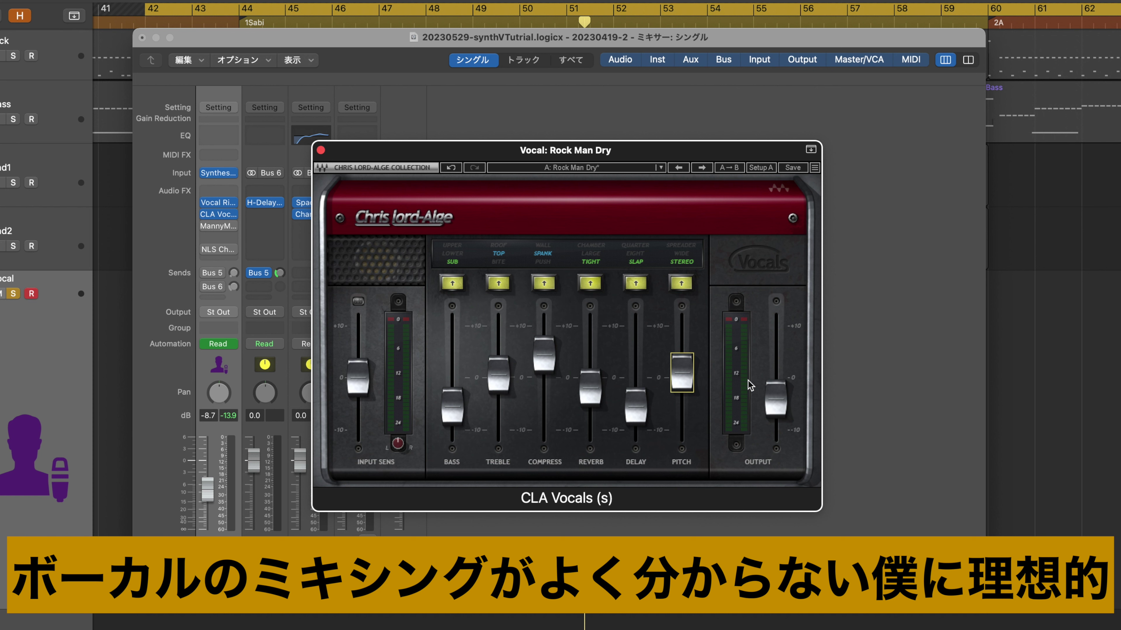
Load the Rock Man preset in CLA Vocals and compare the vocal with the plug-in off and on.
left_click(596, 172)
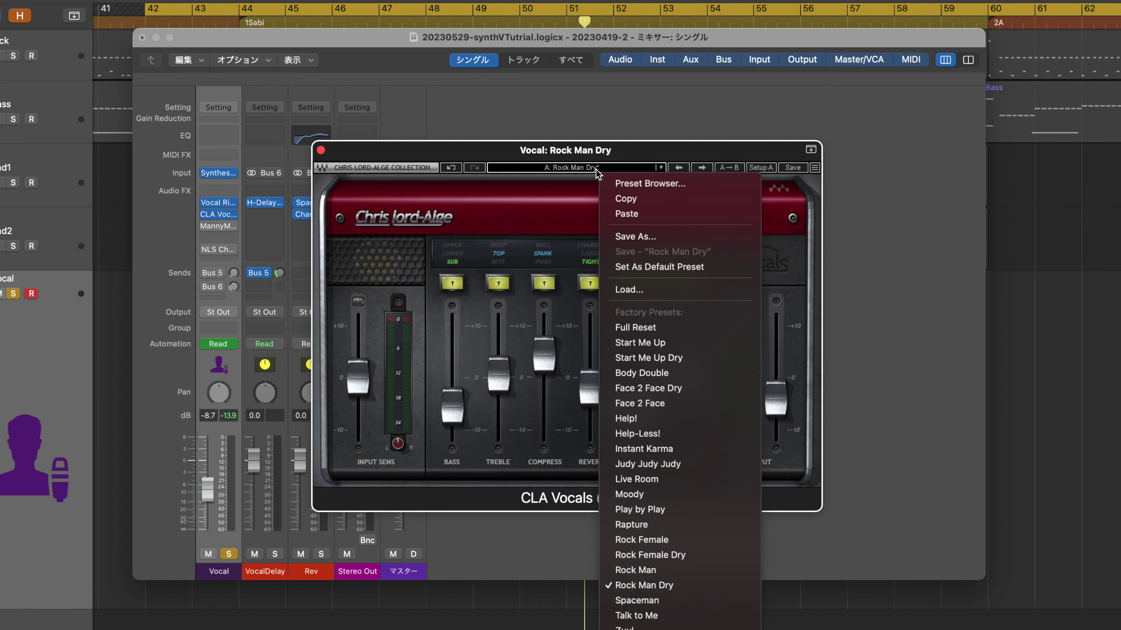
left_click(699, 571)
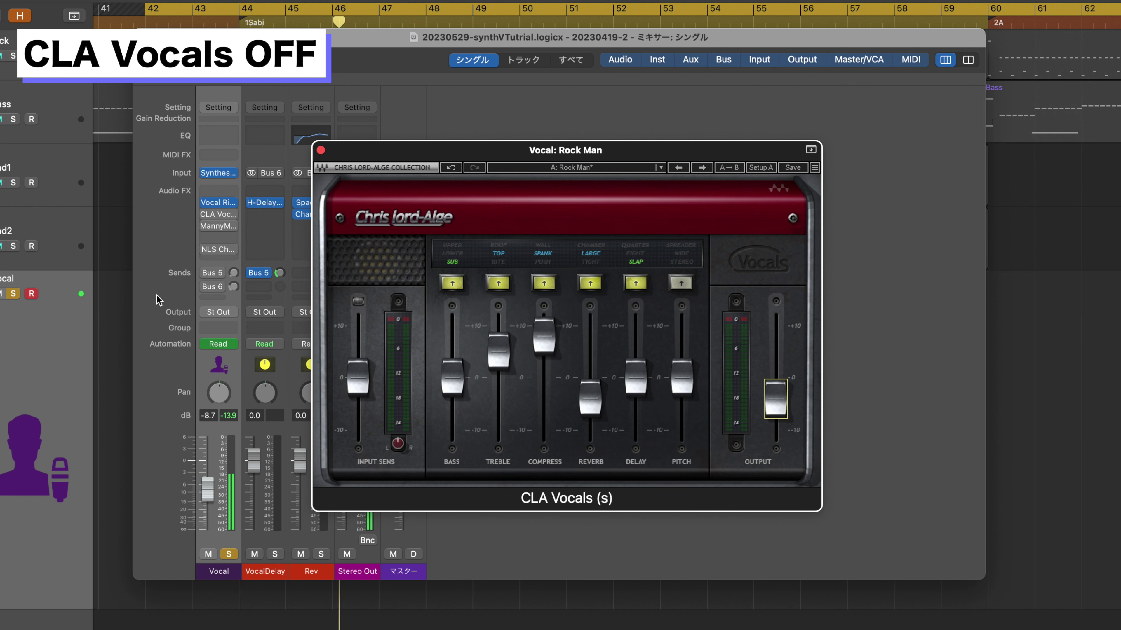
mouse_move(226, 203)
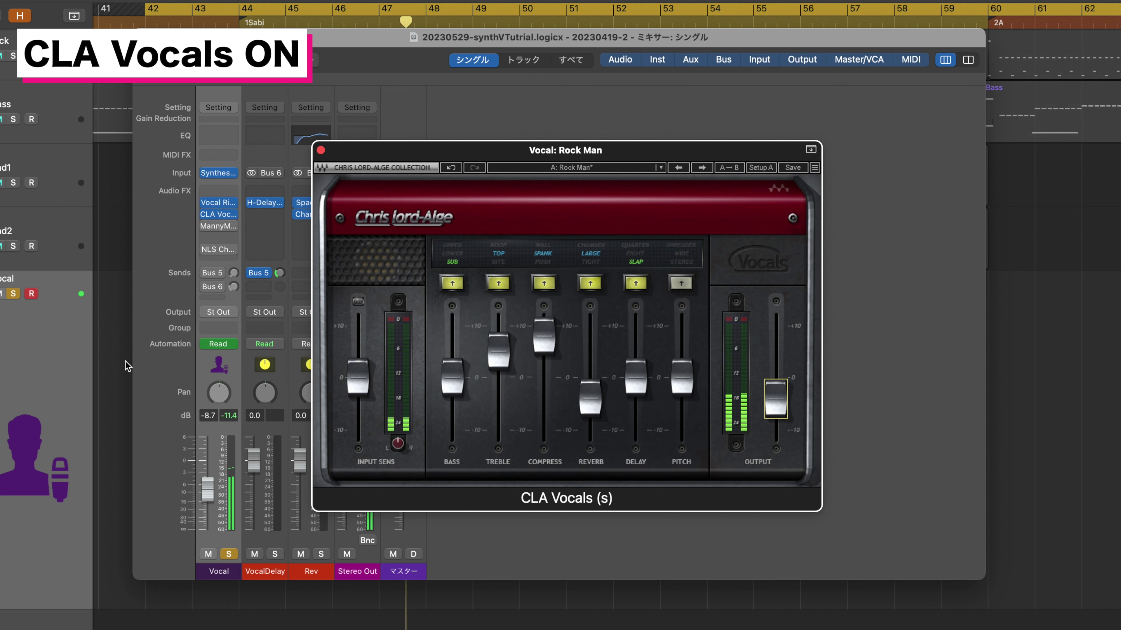
key("space")
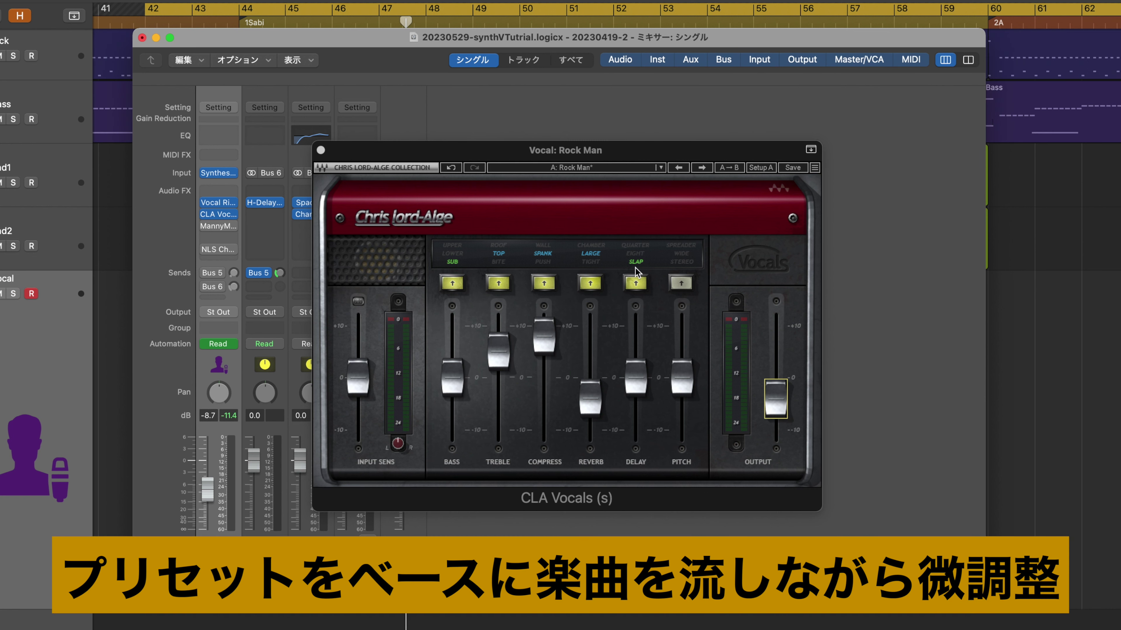
Switch off Reverb and Delay in CLA Vocals, then lower Compress and fine-tune Bass and Treble during playback.
left_click(636, 282)
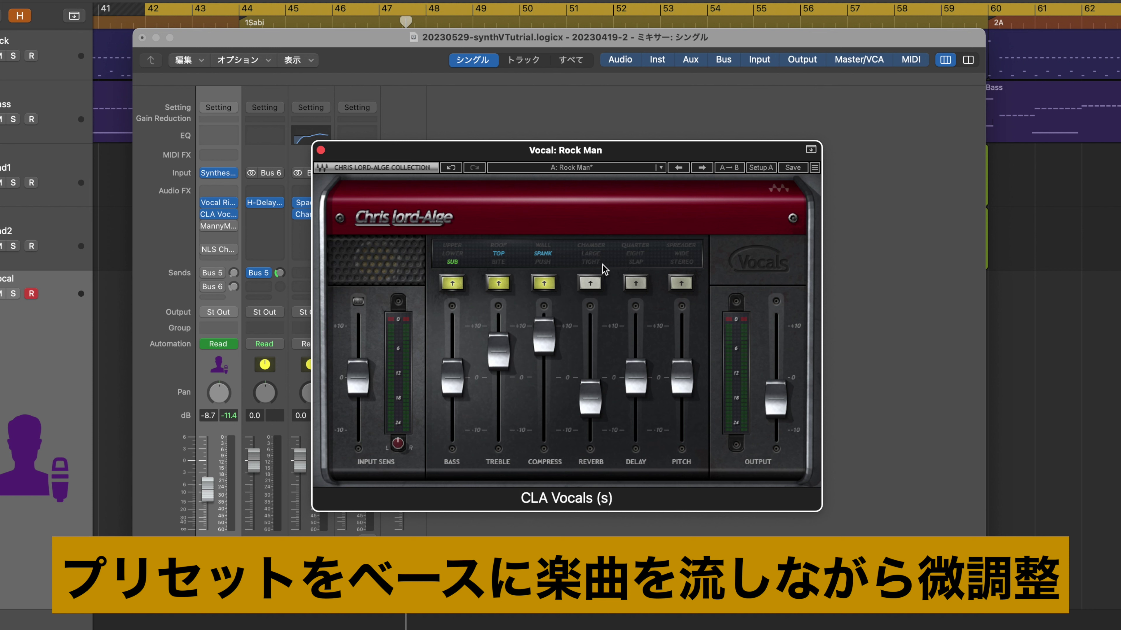
key("space")
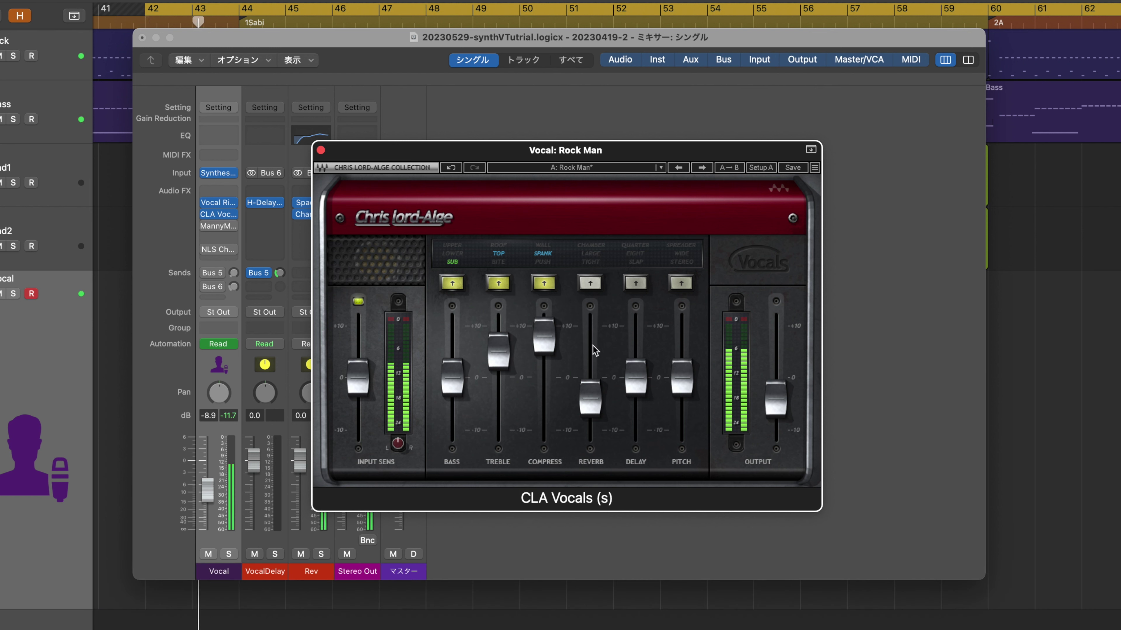
left_click_drag(552, 338, 552, 369)
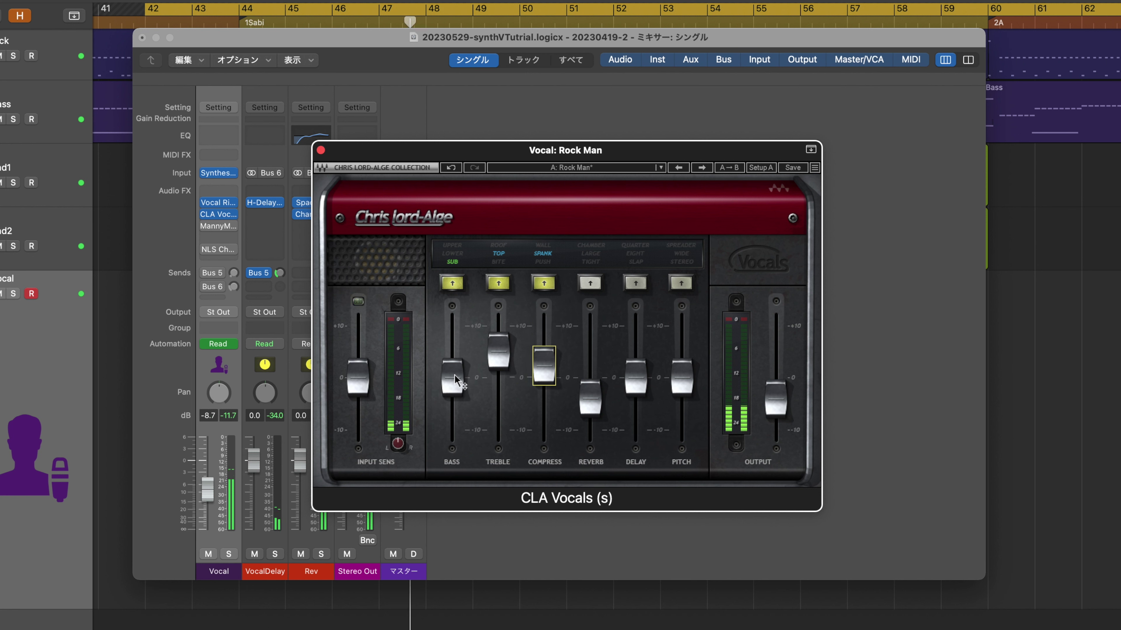
left_click_drag(454, 374, 495, 345)
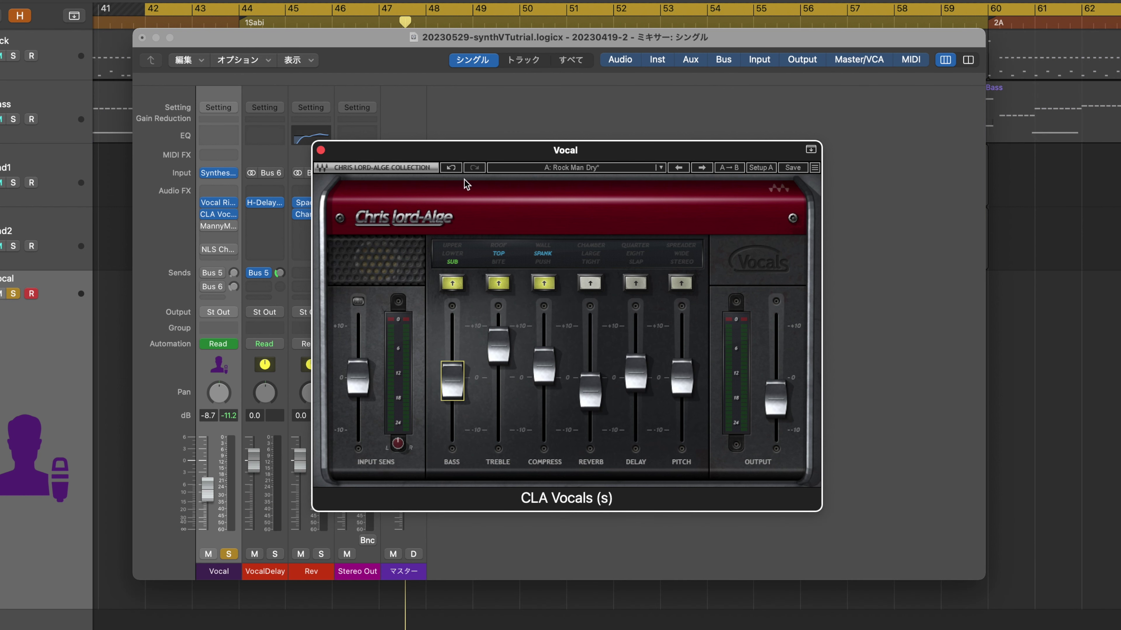
Load Tony Maserati's Voc Dist Dblr preset in the Vocal channel's MannyM Delay and compare the sound with it off and on.
left_click(321, 151)
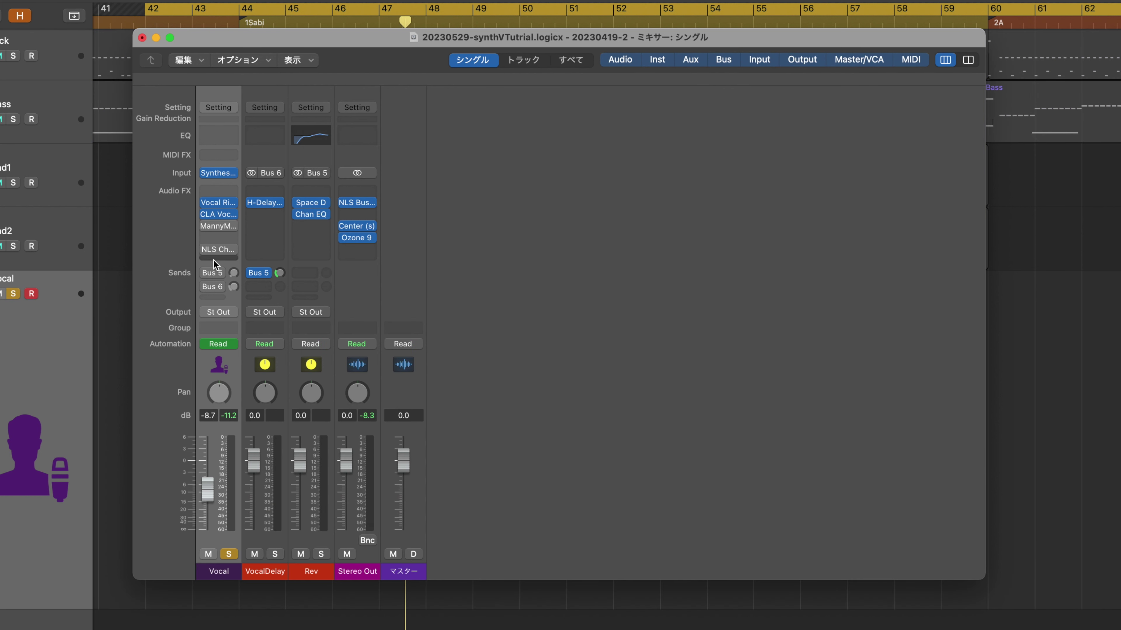
left_click(218, 227)
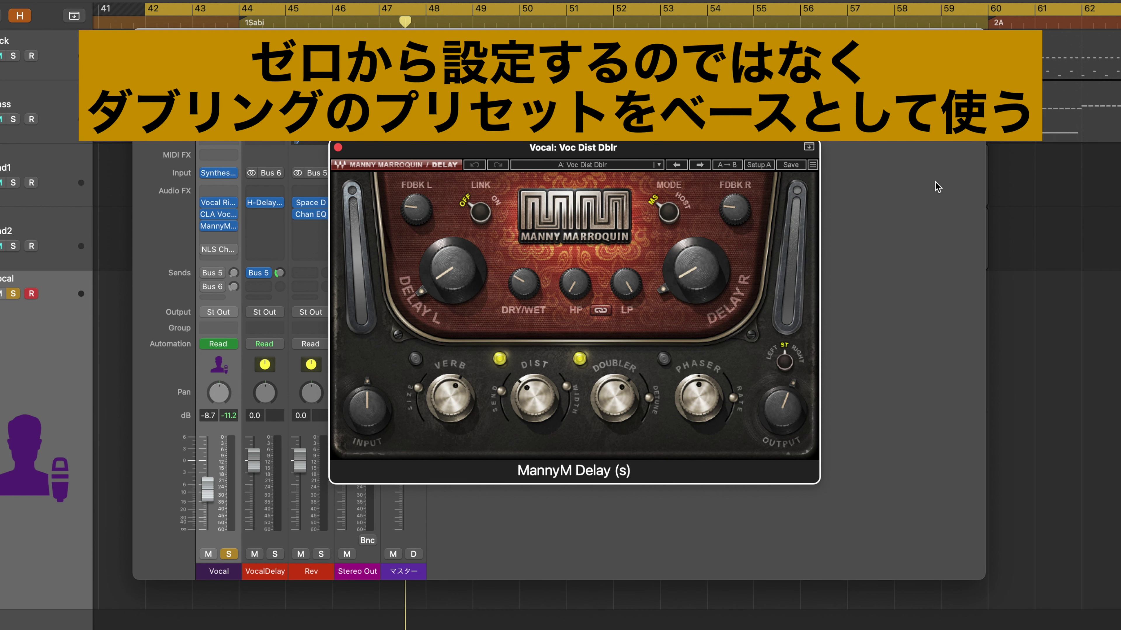
left_click(600, 166)
mouse_move(687, 505)
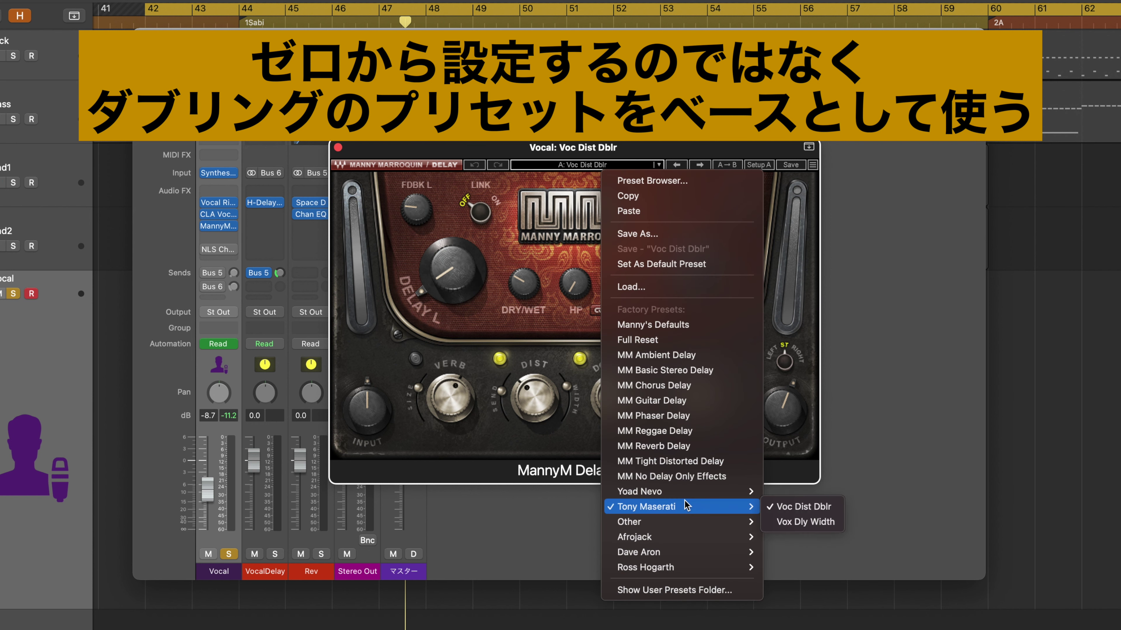
left_click(785, 510)
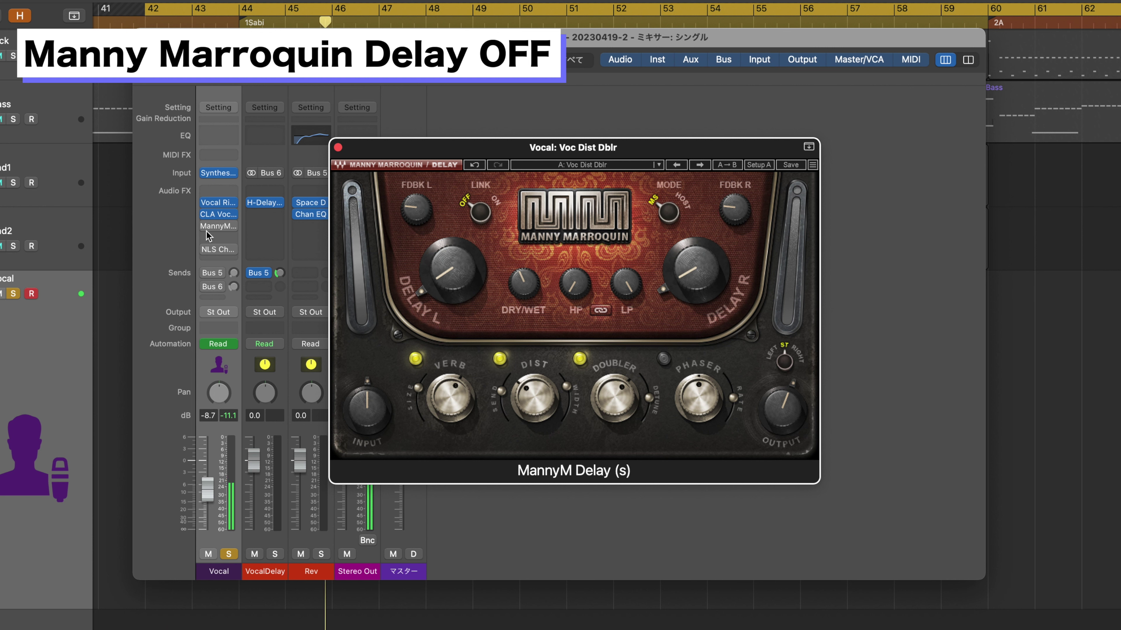
mouse_move(205, 231)
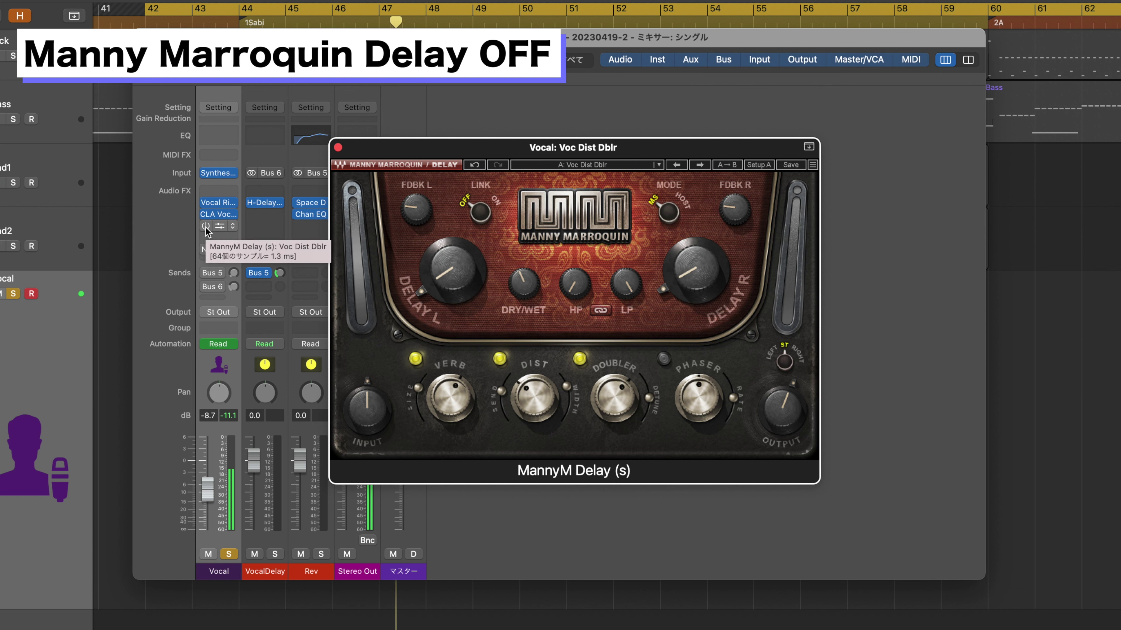
left_click(205, 227)
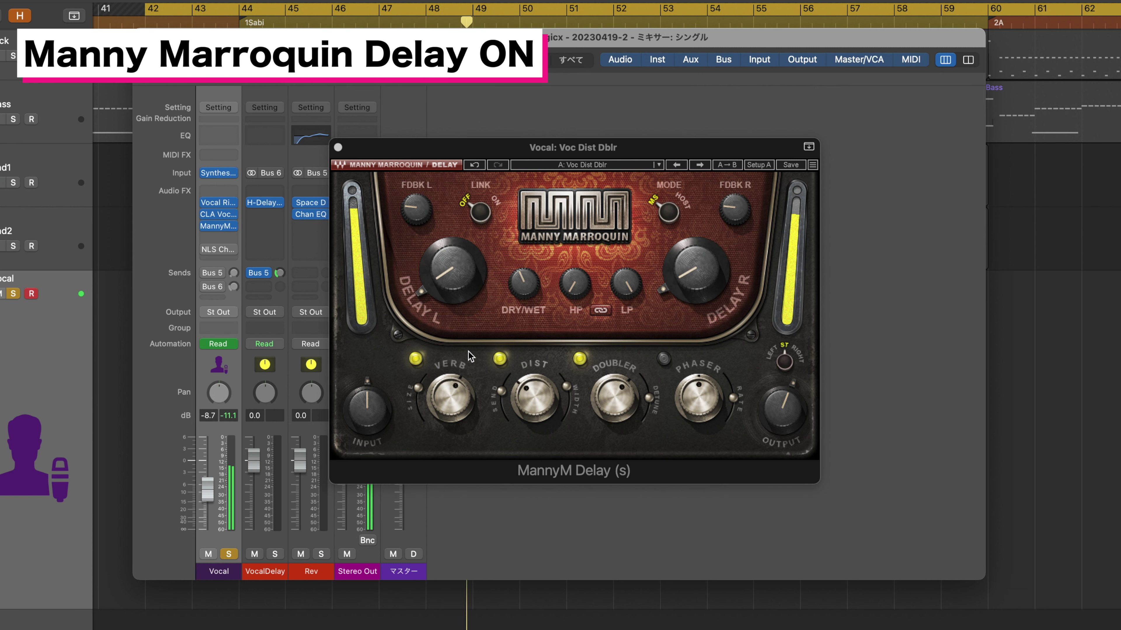
Turn off the Verb effect in MannyM Delay and fine-tune its Dry/Wet mix during playback.
left_click(415, 359)
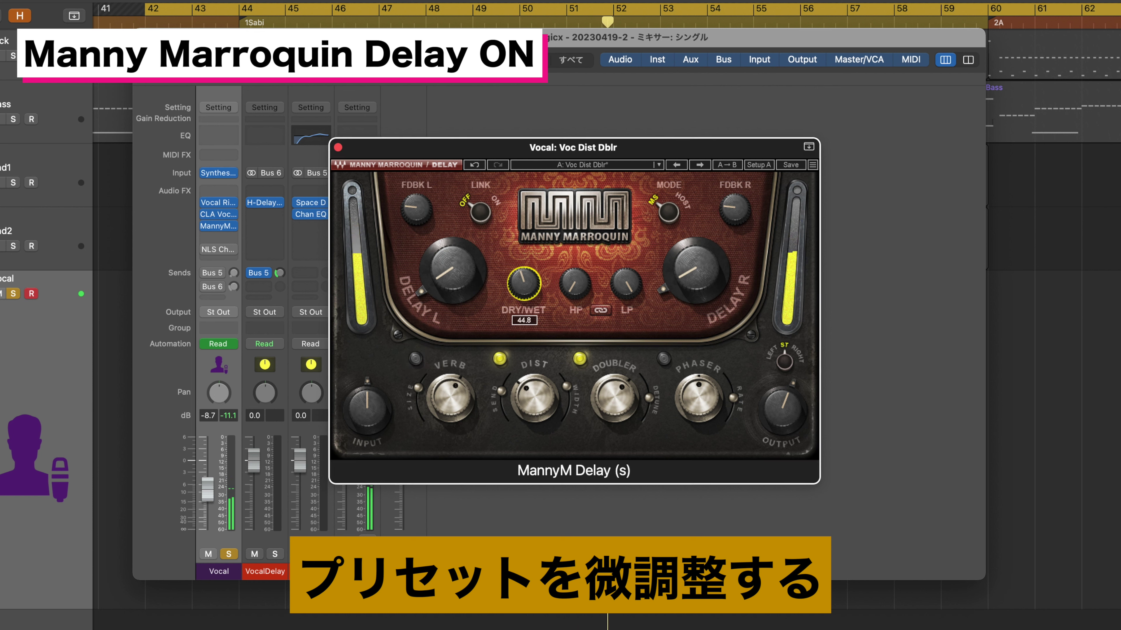
mouse_move(523, 283)
left_mouse_down()
mouse_move(523, 269)
mouse_move(523, 298)
left_mouse_up()
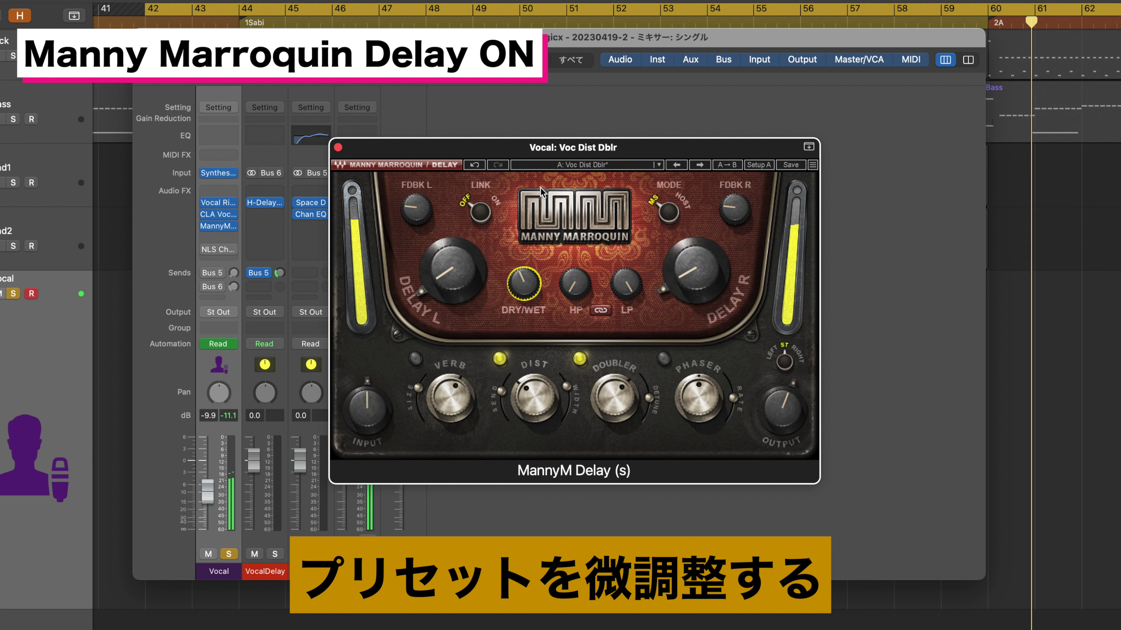
key("space")
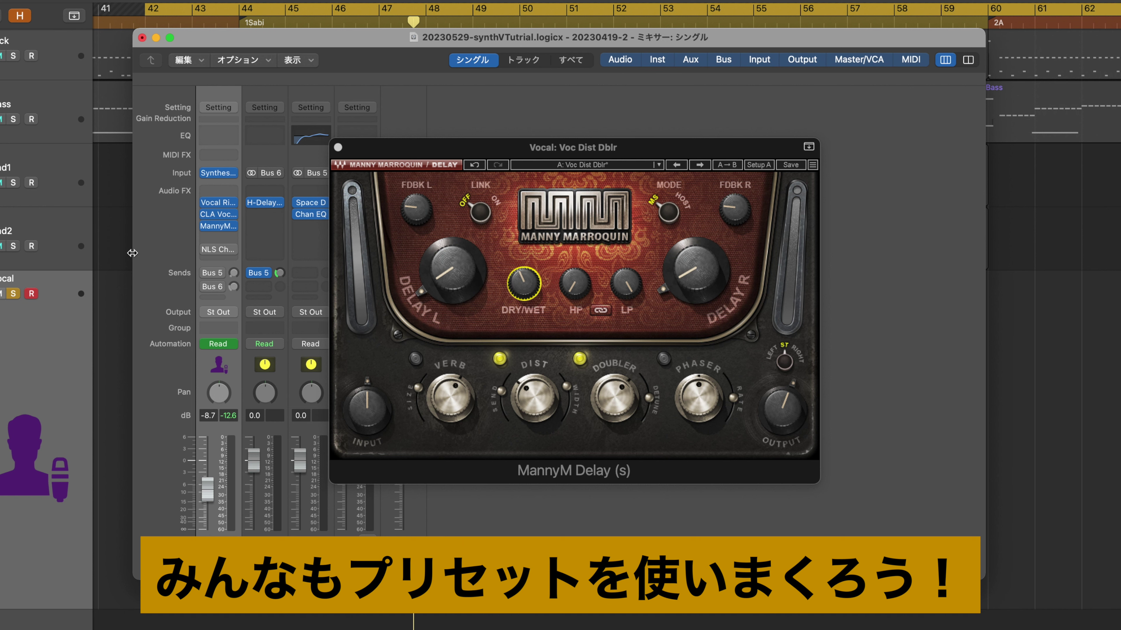
Enable NLS Channel on the Vocal channel, listen to the vocal through it and close its window.
left_click(338, 147)
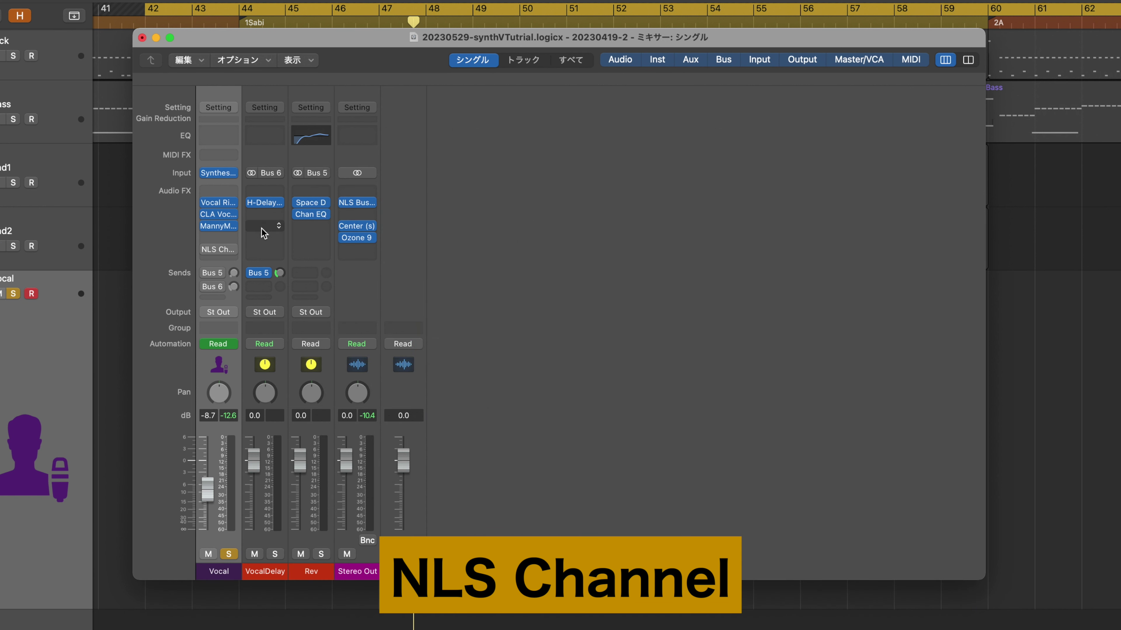
left_click(218, 250)
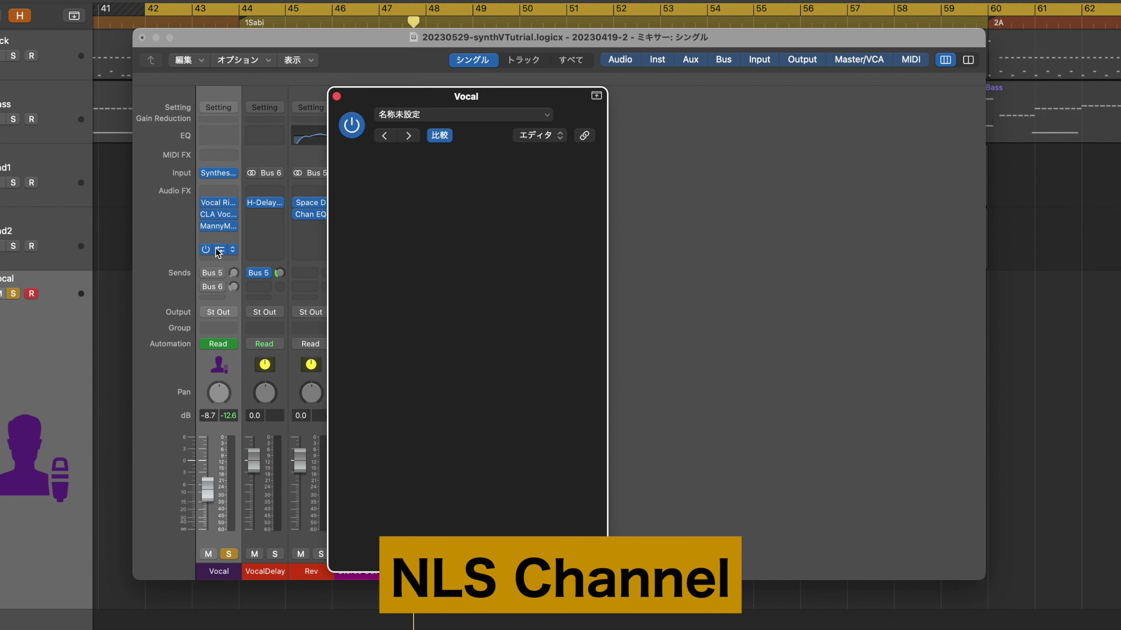
left_click_drag(510, 103, 606, 84)
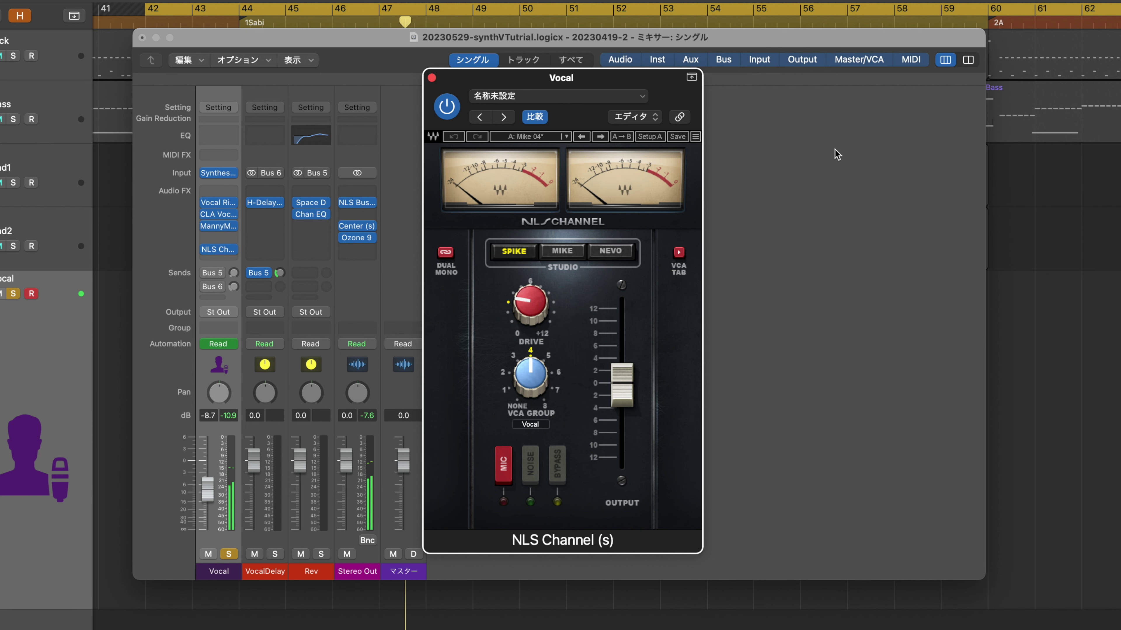
key("space")
left_click(432, 77)
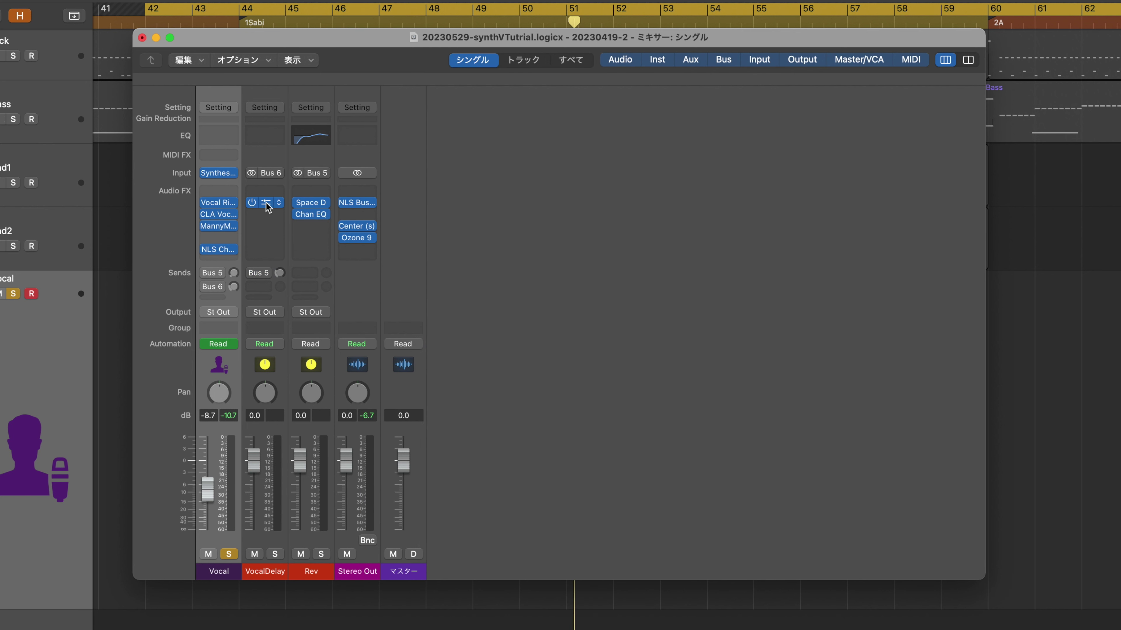
Adjust the LoPass and HiPass filters of H-Delay on VocalDelay and activate the Vocal channel's Bus 6 send.
left_click(264, 202)
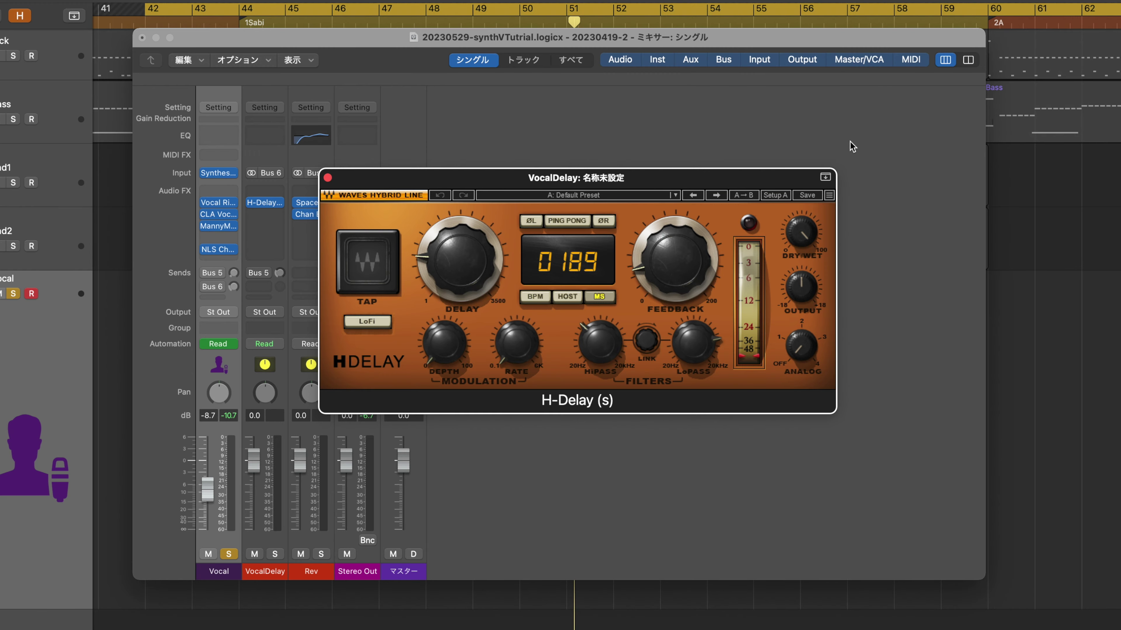
left_click_drag(679, 353, 686, 367)
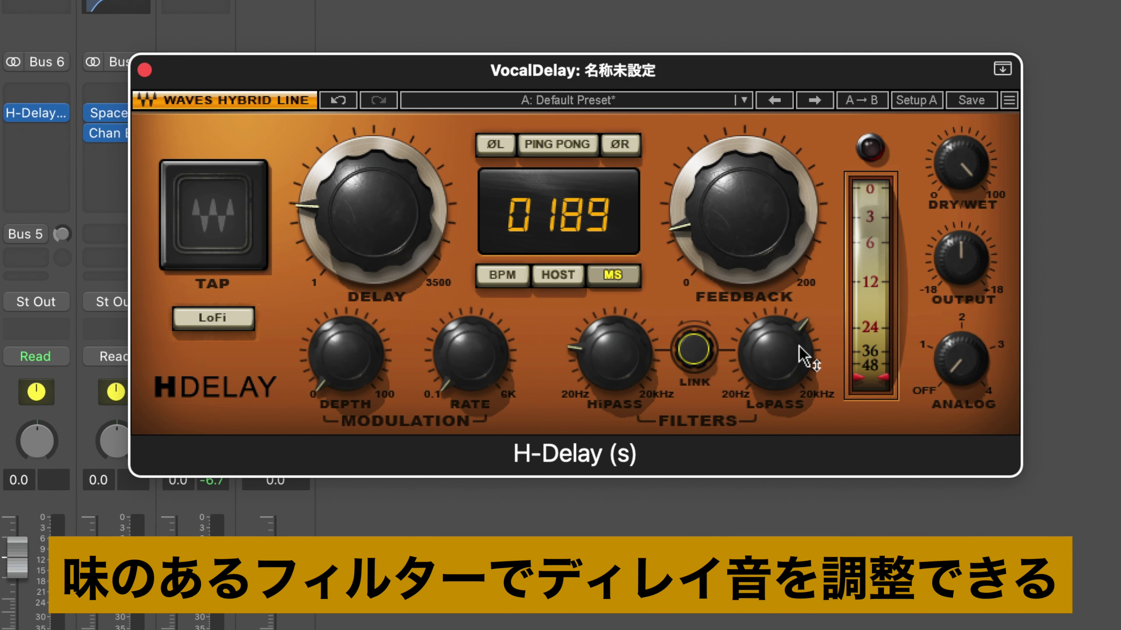
left_click_drag(804, 357, 804, 361)
left_click_drag(655, 355, 613, 371)
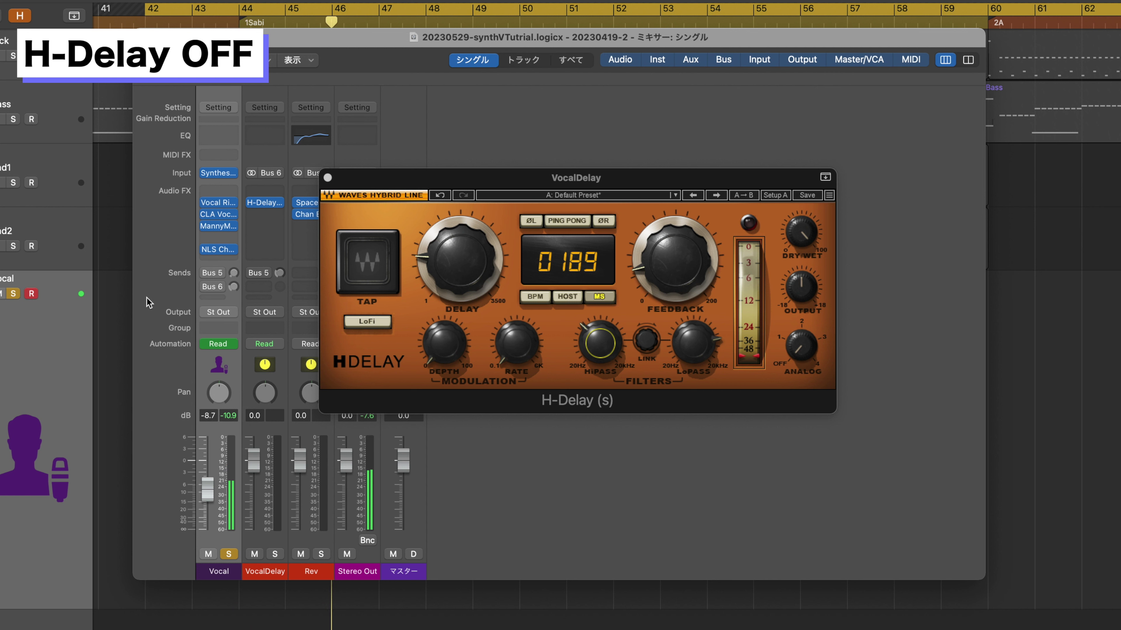
left_click(206, 287)
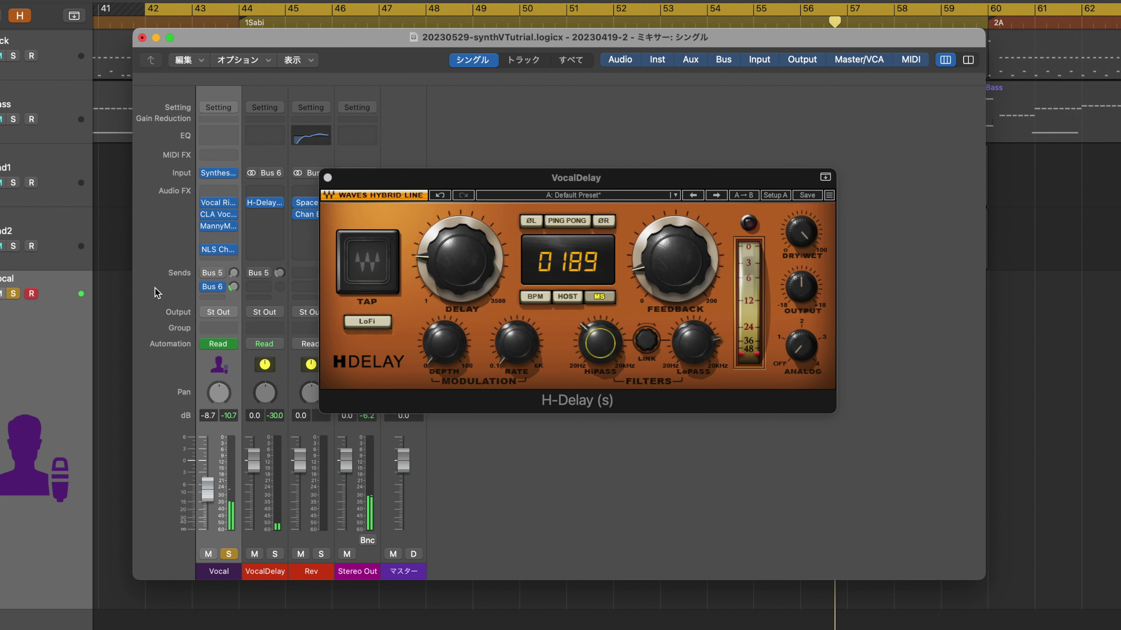
Open Space Designer on the Rev channel and move its window clear of the channel strips.
left_click(314, 202)
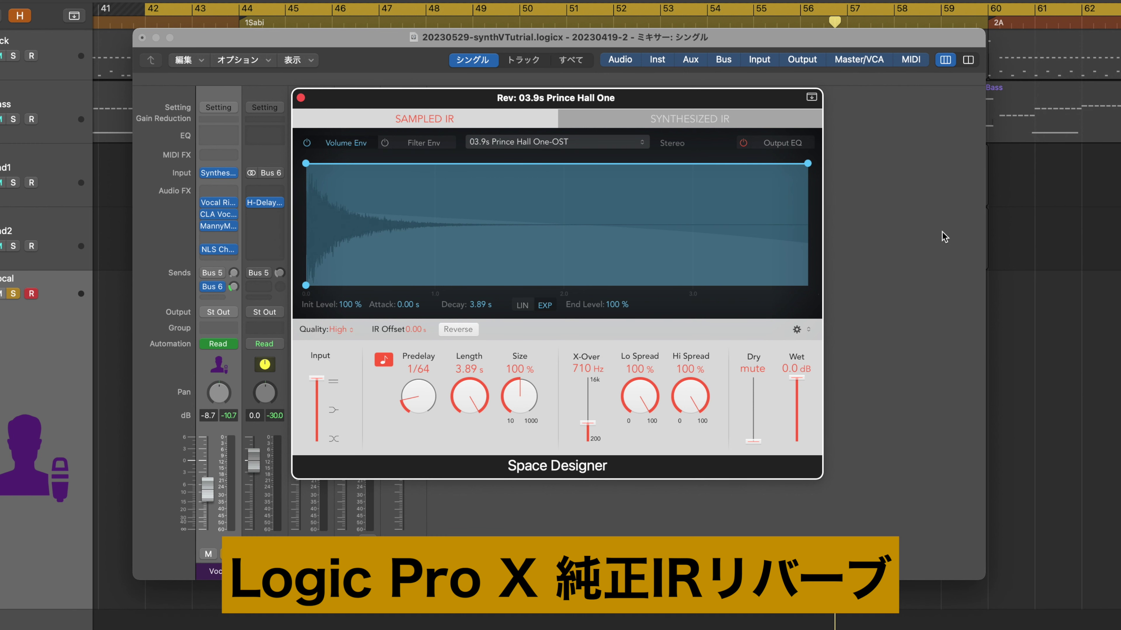
left_click_drag(500, 102, 664, 134)
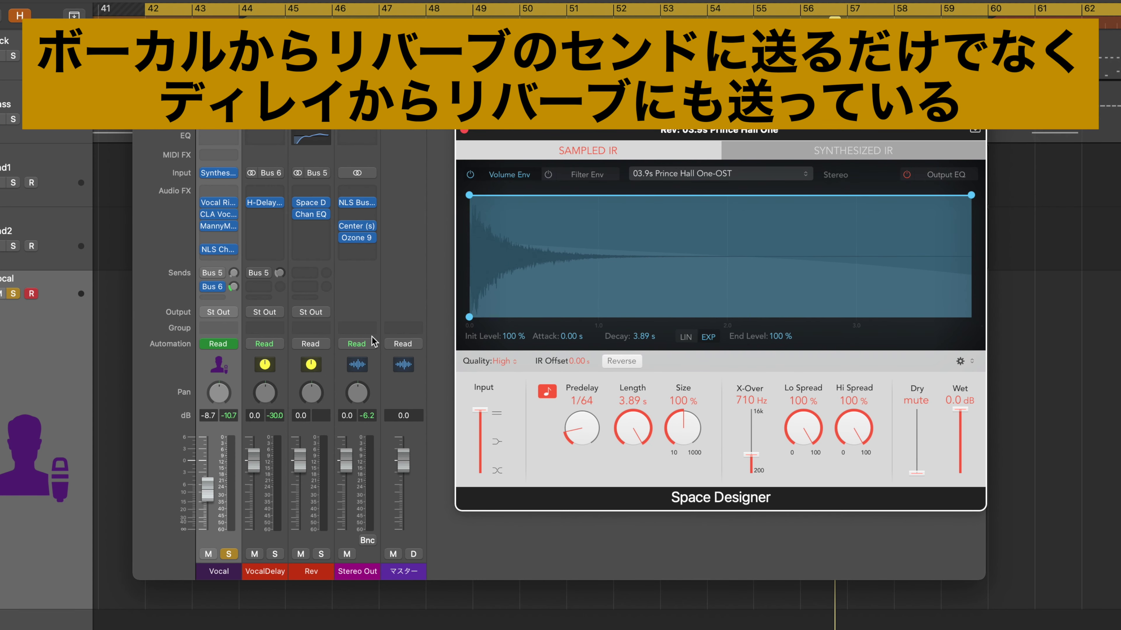